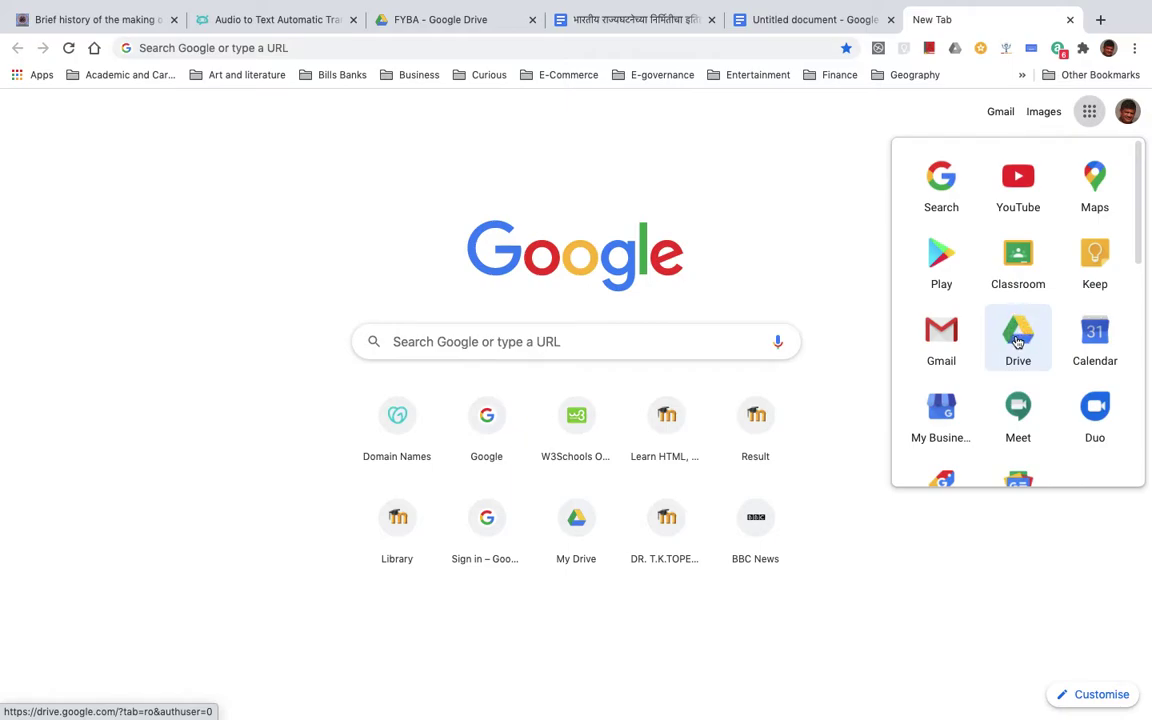
- From Google Drive's New > More menu, create a blank Google Form titled 'Untitled form'
click(1018, 342)
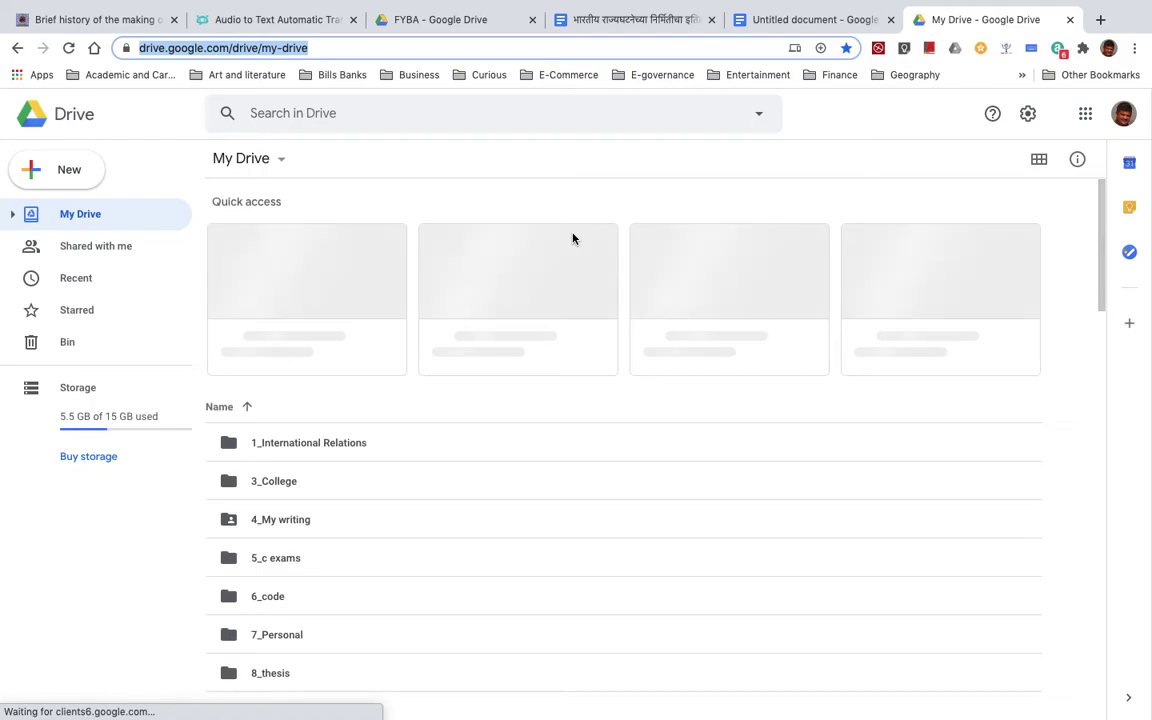
click(66, 176)
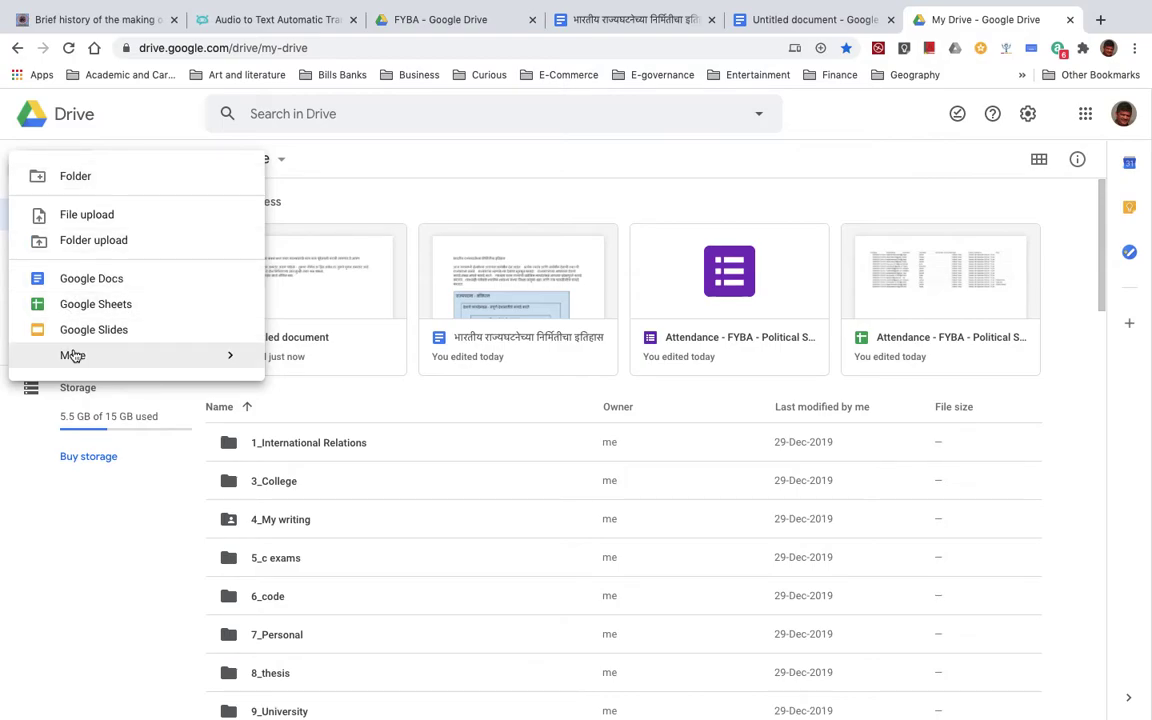
mouse_move(73, 367)
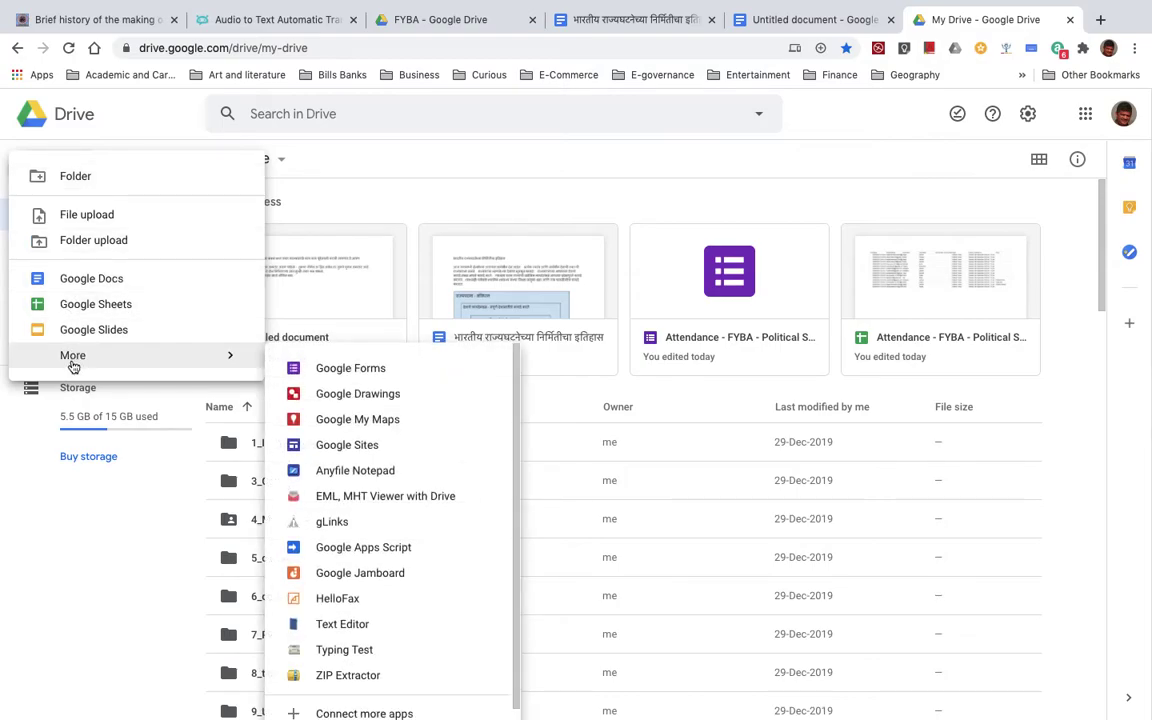
click(341, 369)
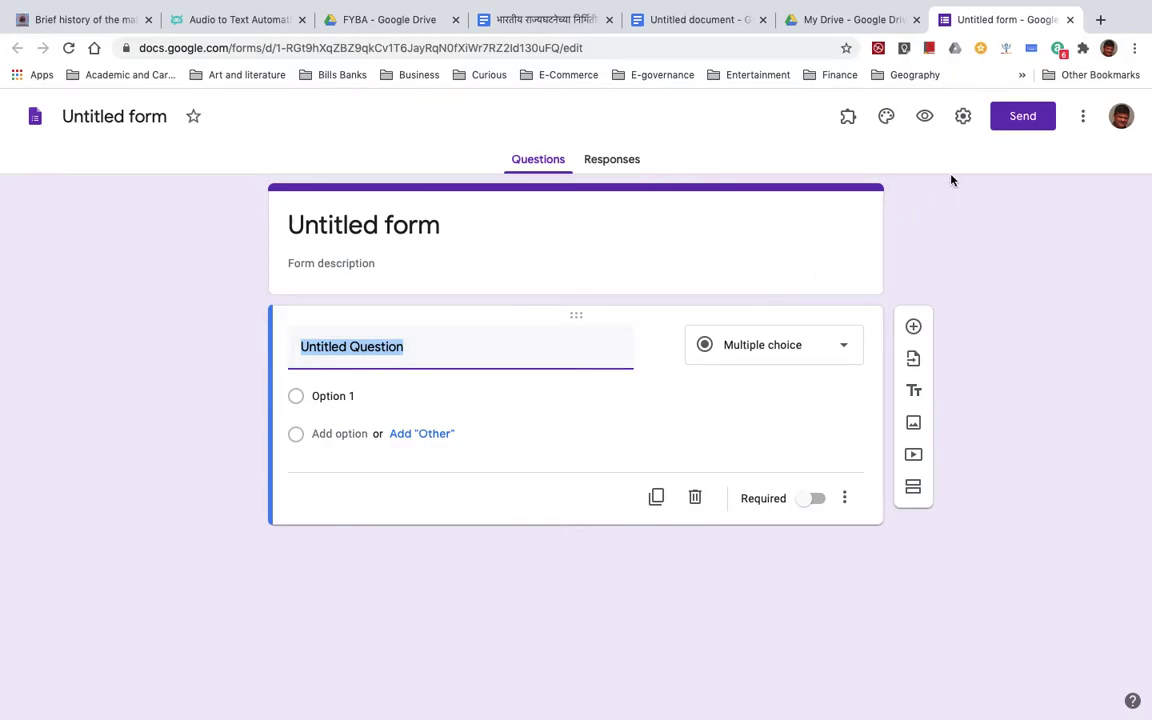
- In form settings, collect email addresses, always send response receipts, and limit to 1 response
click(965, 118)
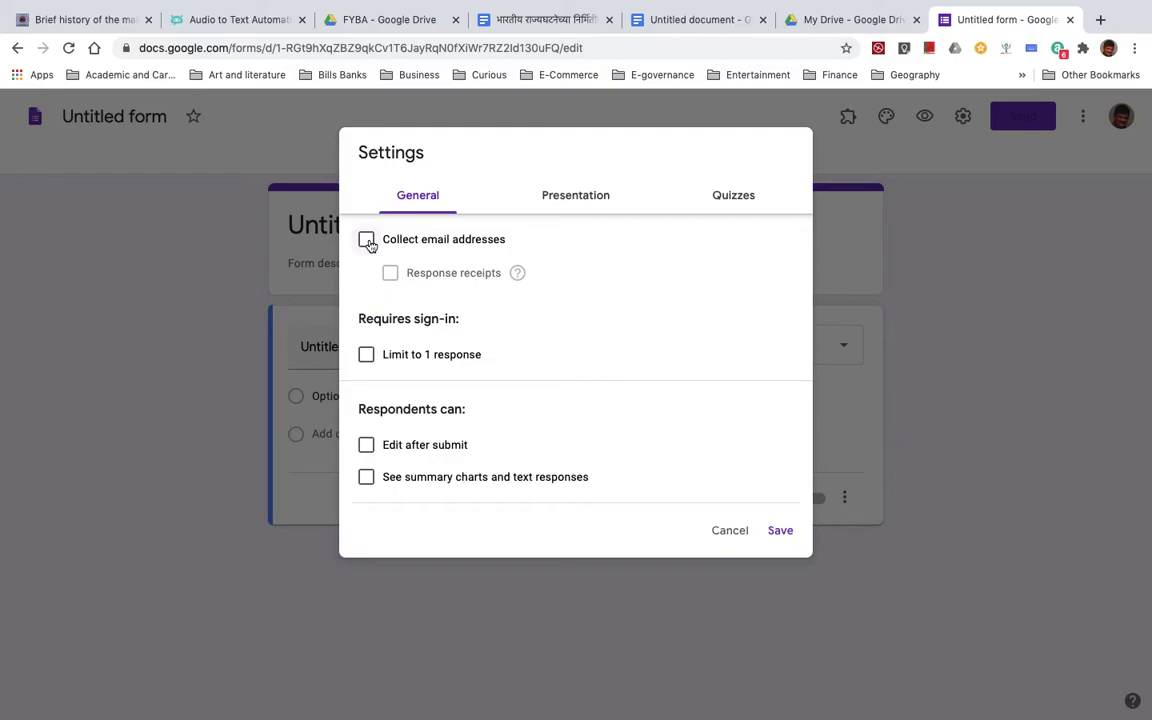
click(367, 240)
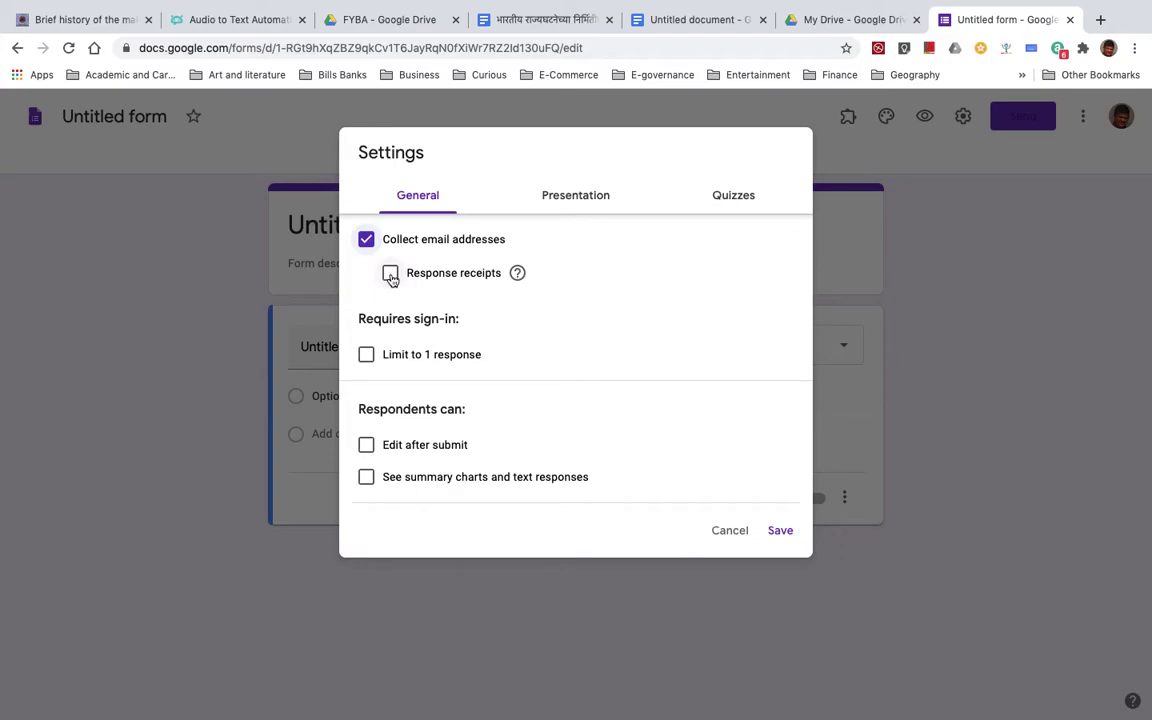
click(390, 274)
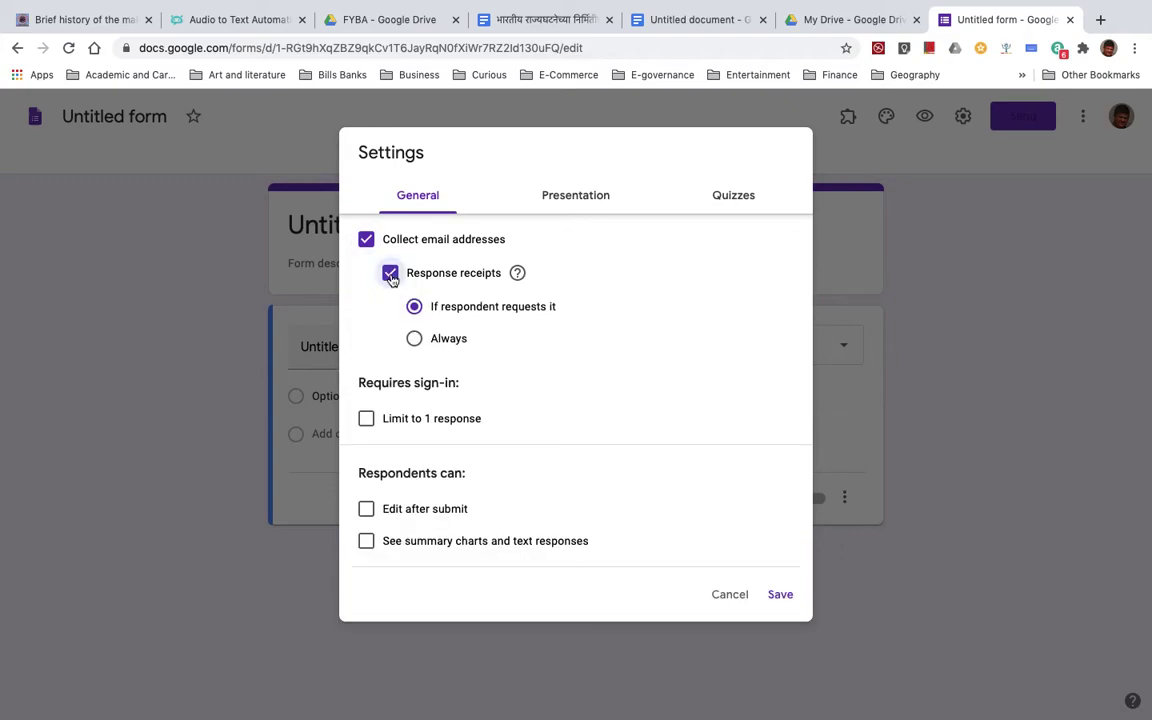
click(415, 340)
click(366, 420)
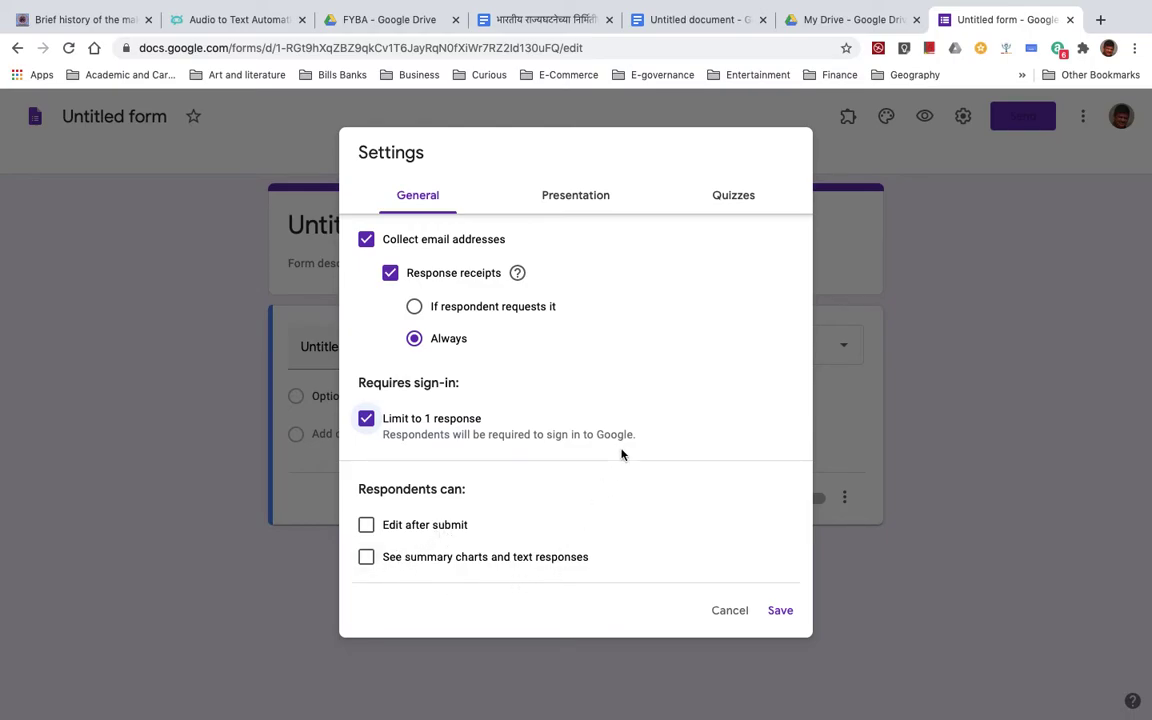
click(578, 196)
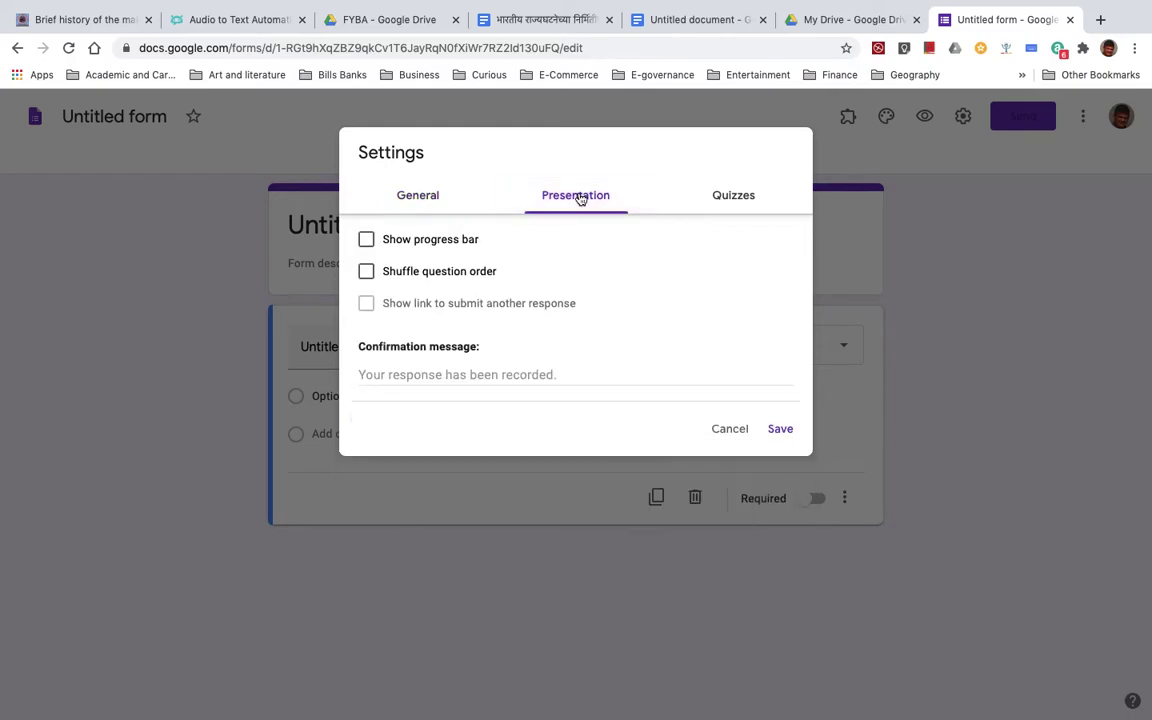
- Turn on Show progress bar in presentation settings, then bring up the quiz settings
click(367, 243)
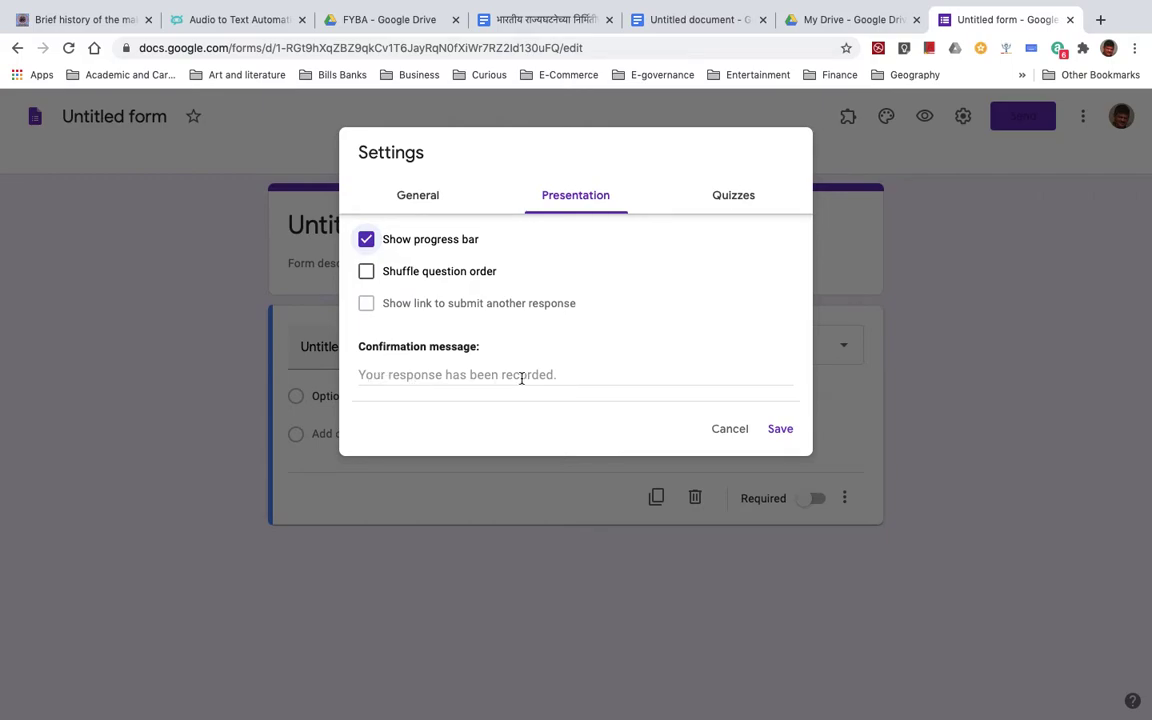
click(732, 200)
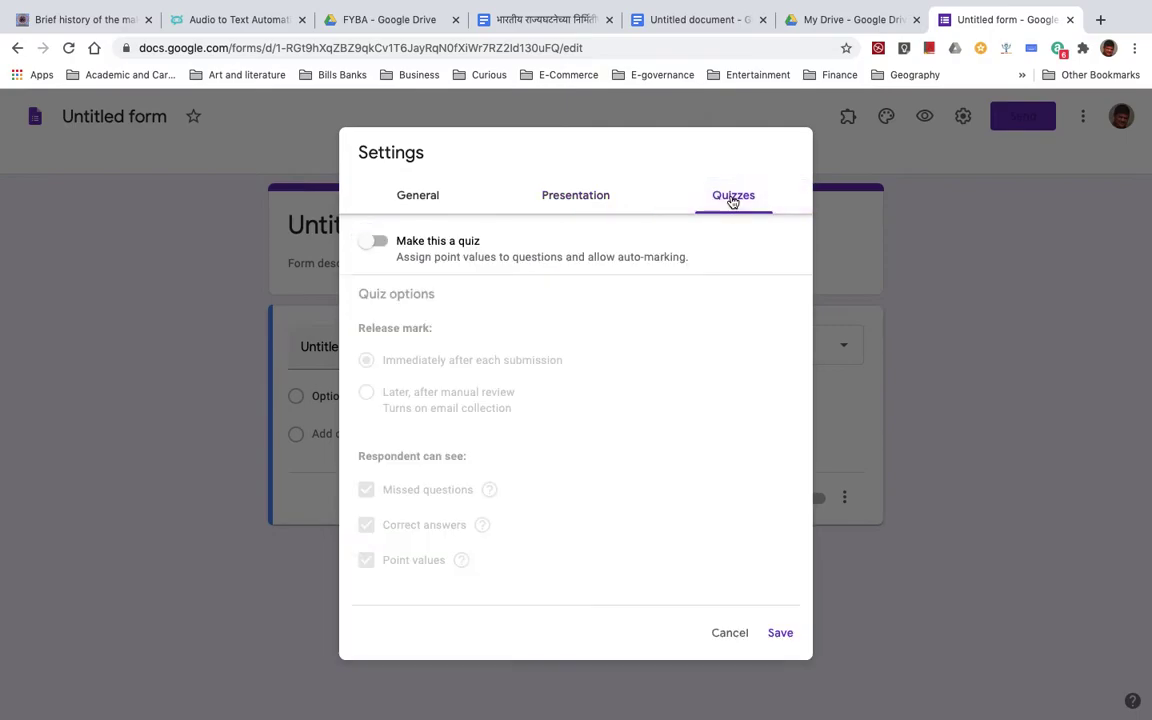
- Make it a quiz releasing marks after manual review, hiding missed questions, correct answers and point values
click(386, 251)
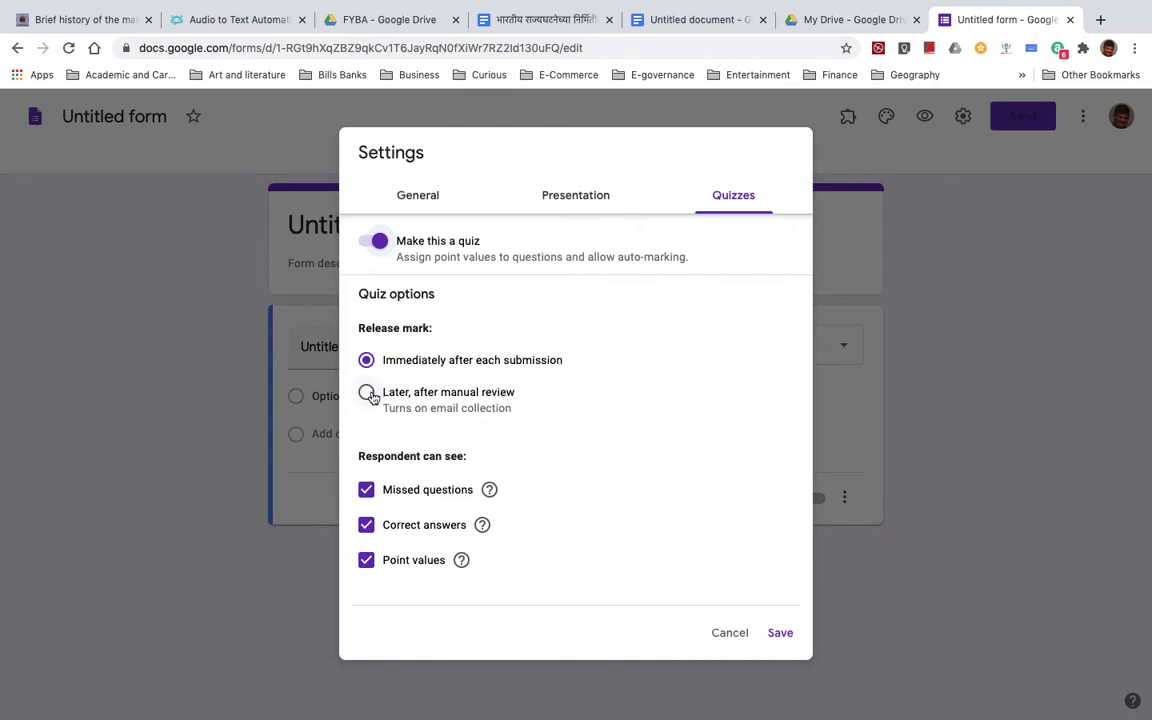
click(367, 393)
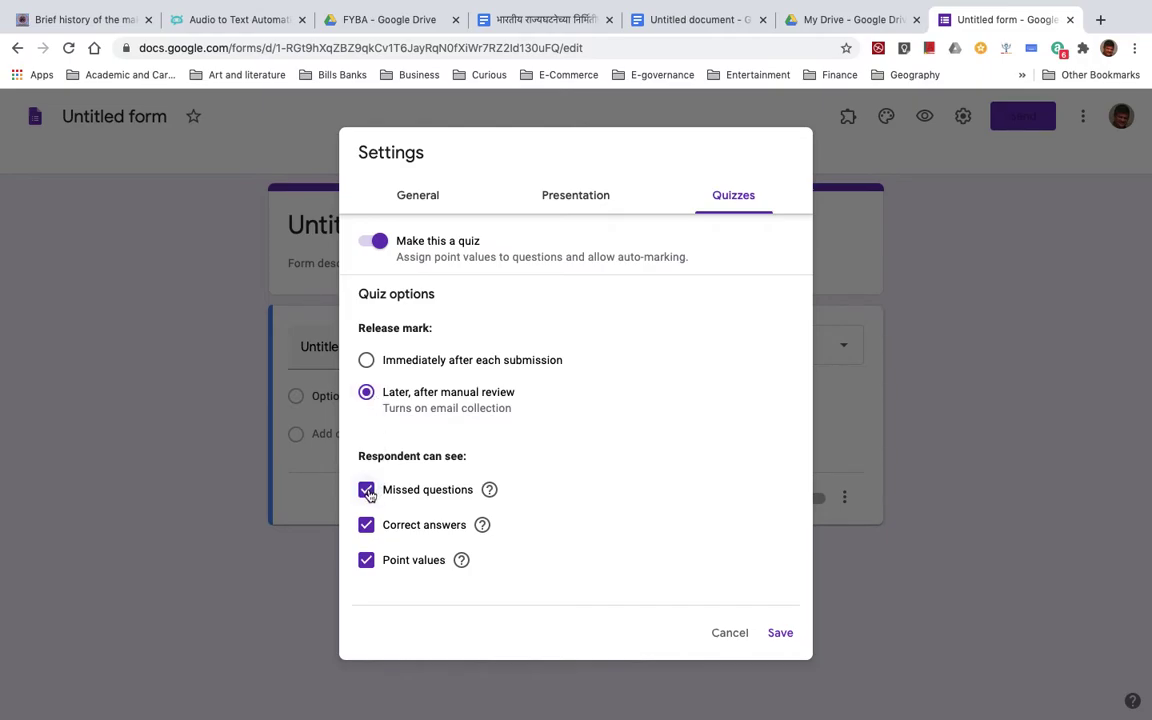
click(367, 491)
click(366, 526)
click(366, 562)
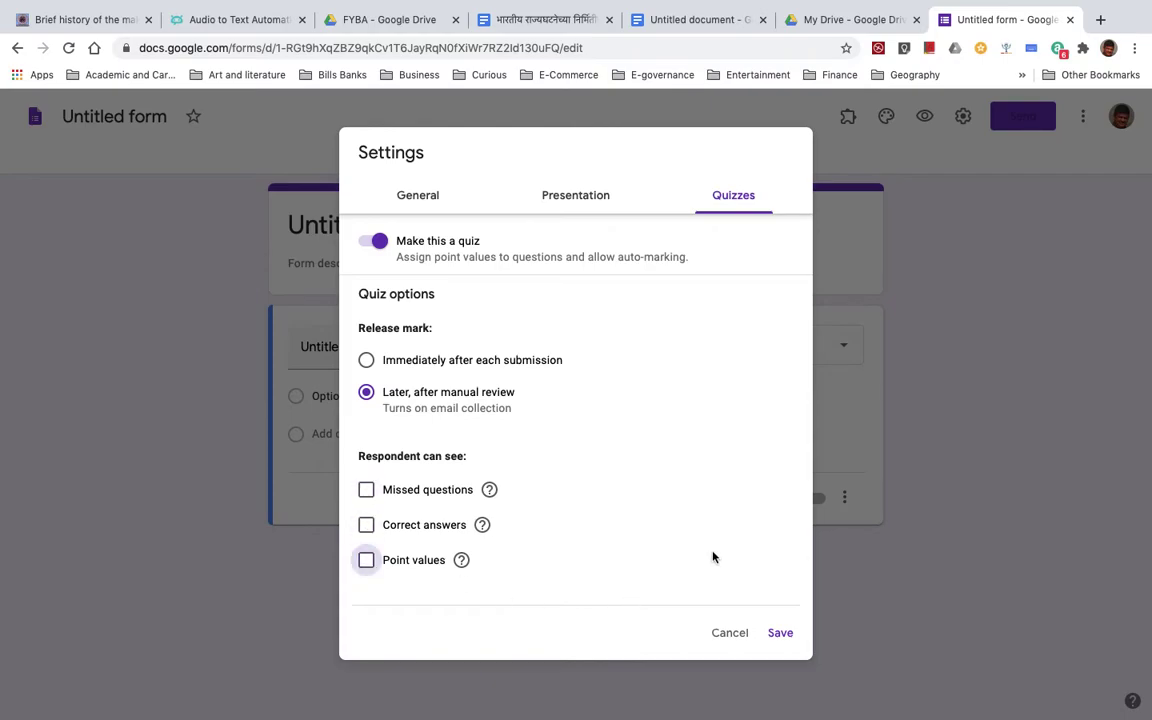
click(780, 633)
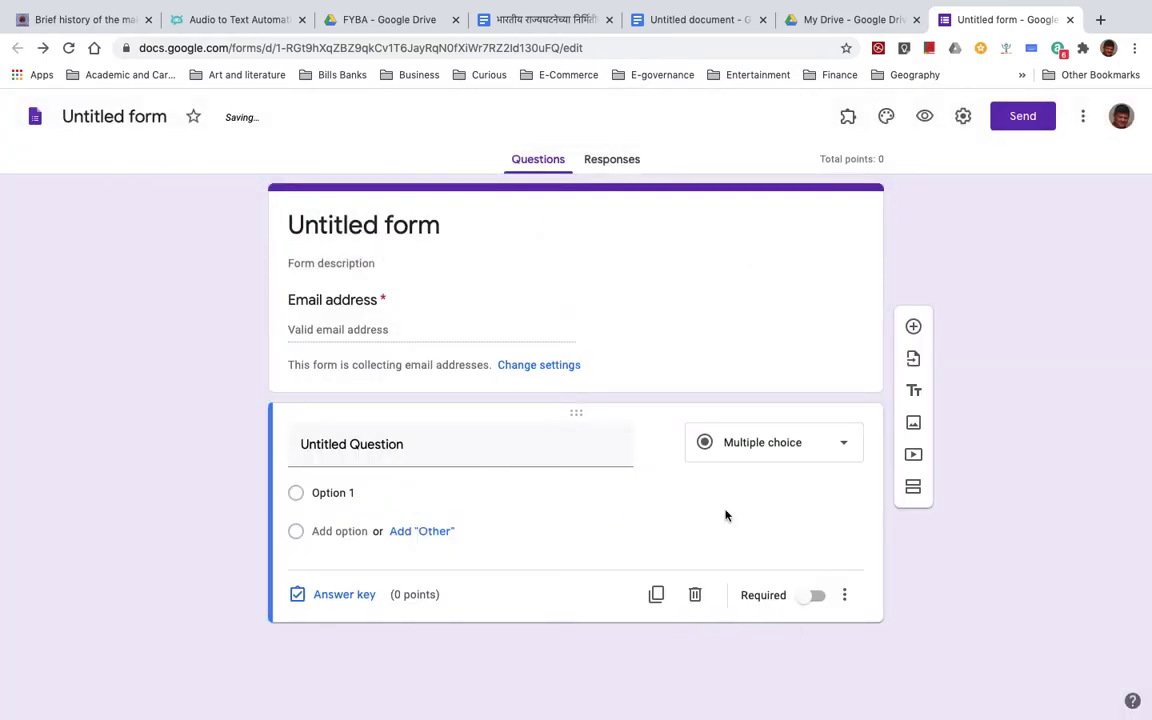
- Retitle the form 'TYBA Political Science Semester 6 Paper 4 India and the world'
click(341, 220)
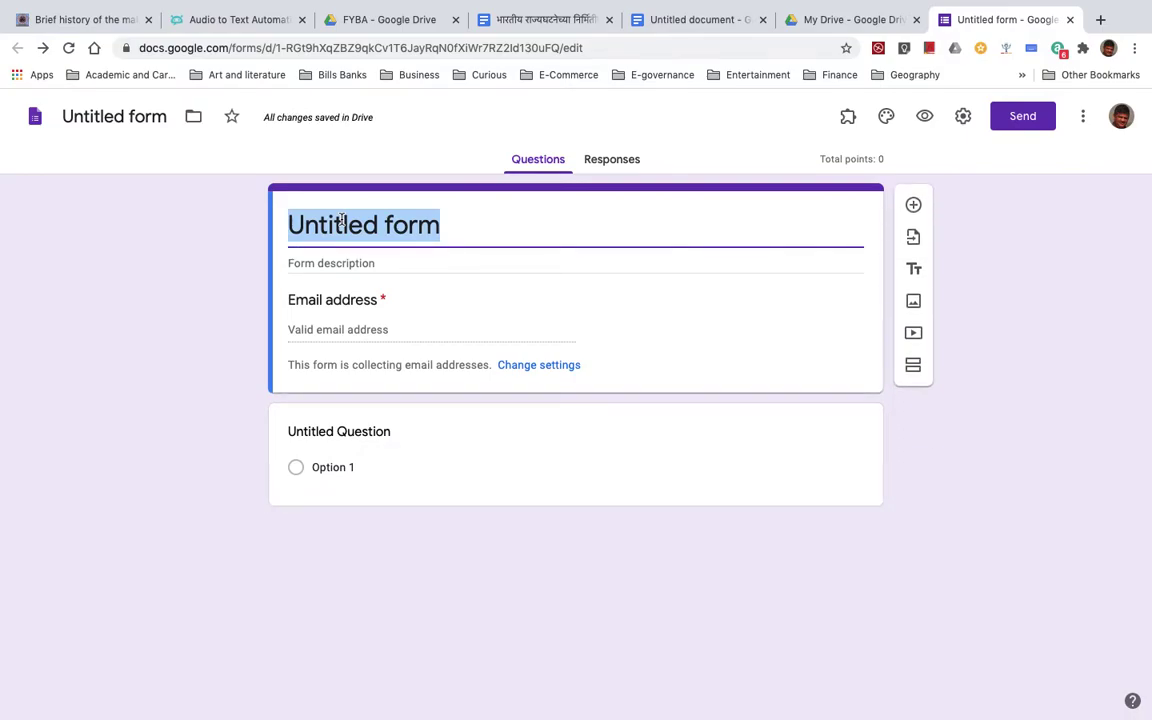
text(ऊ)
key(BackSpace)
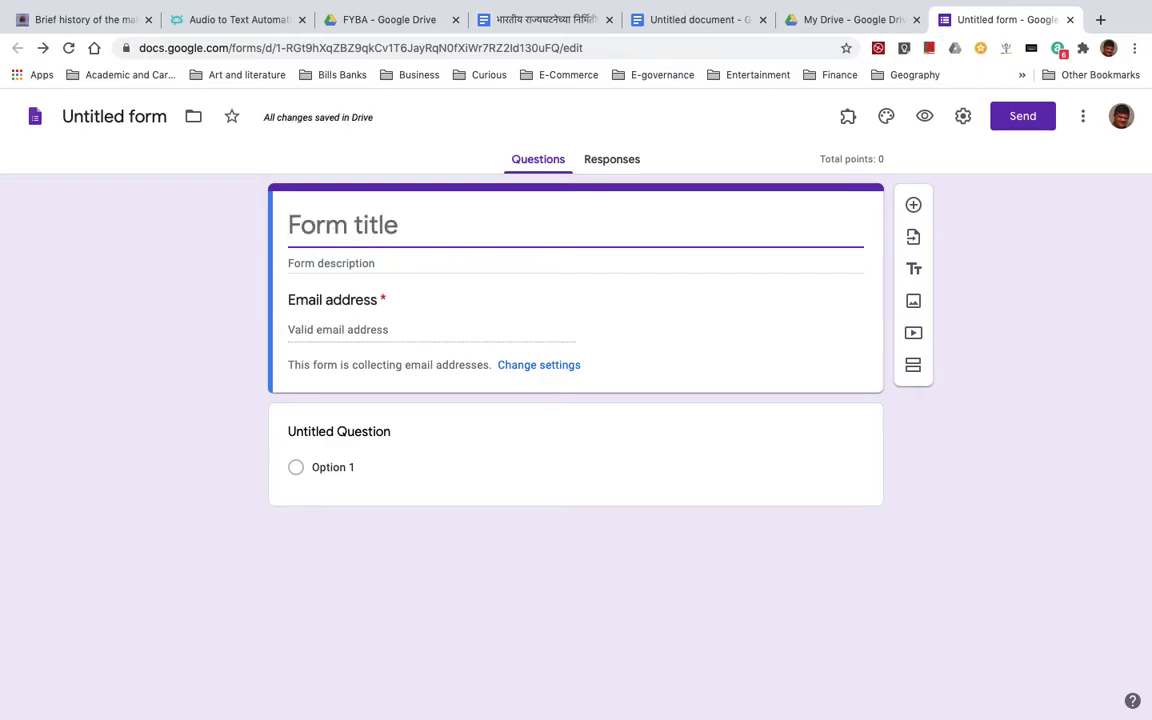
text(TYBA )
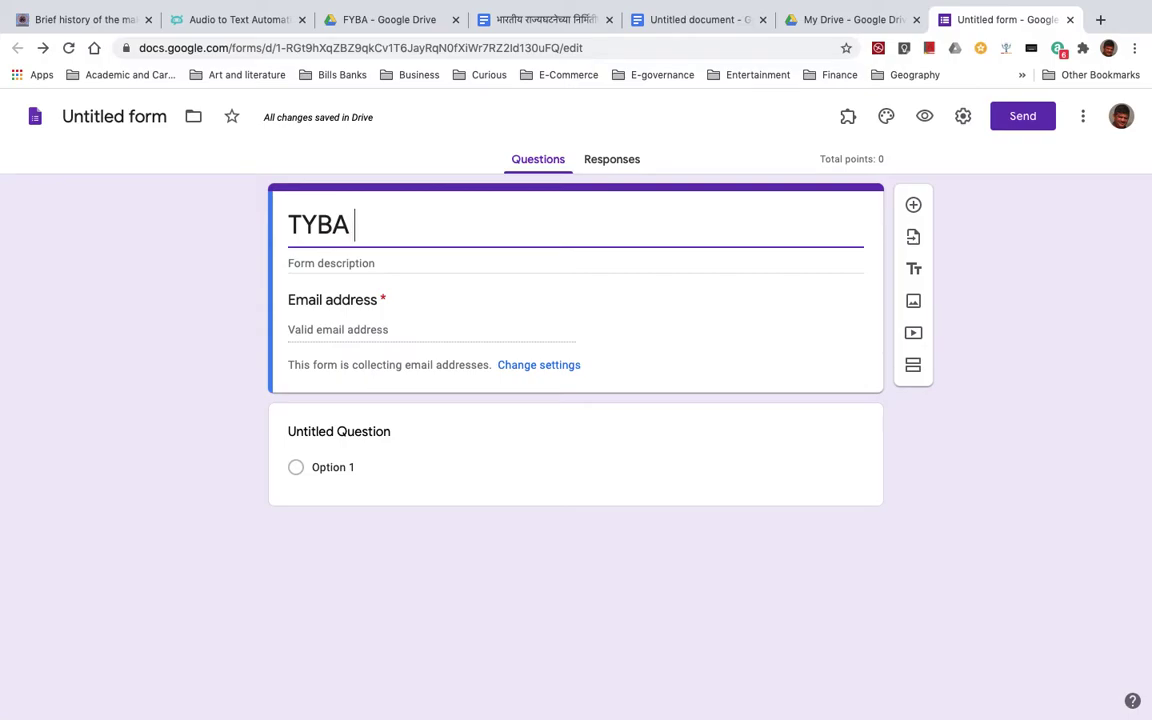
text(Political Science )
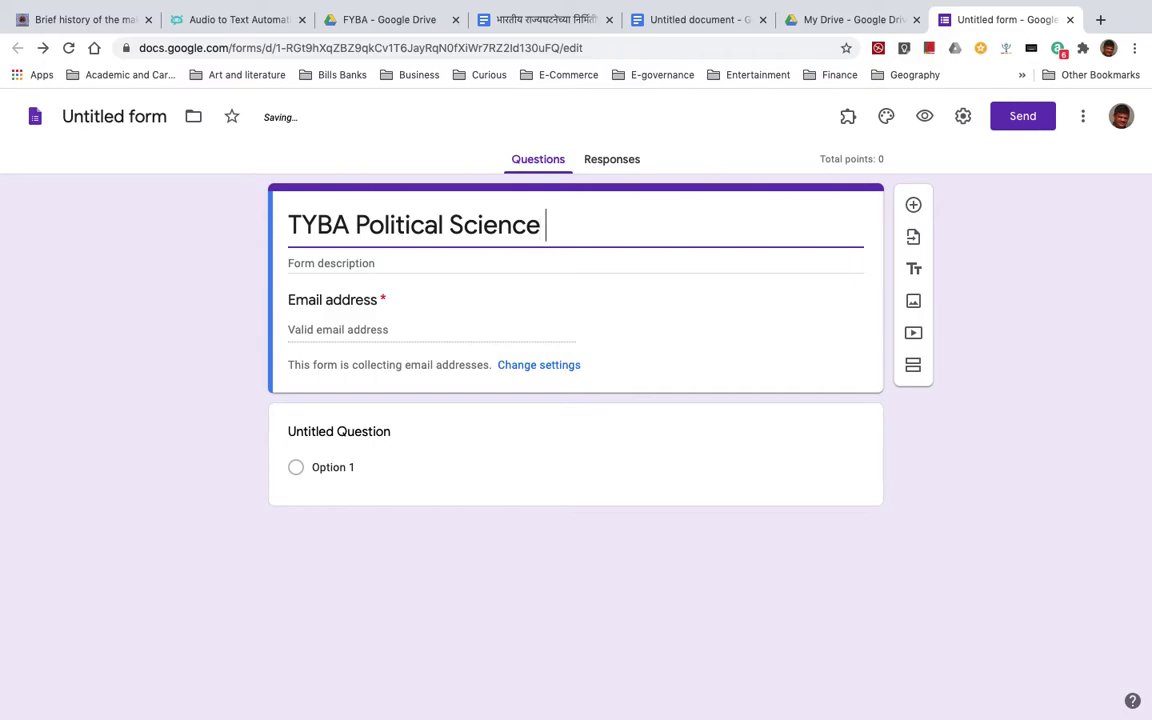
text(Semester 6 Paper )
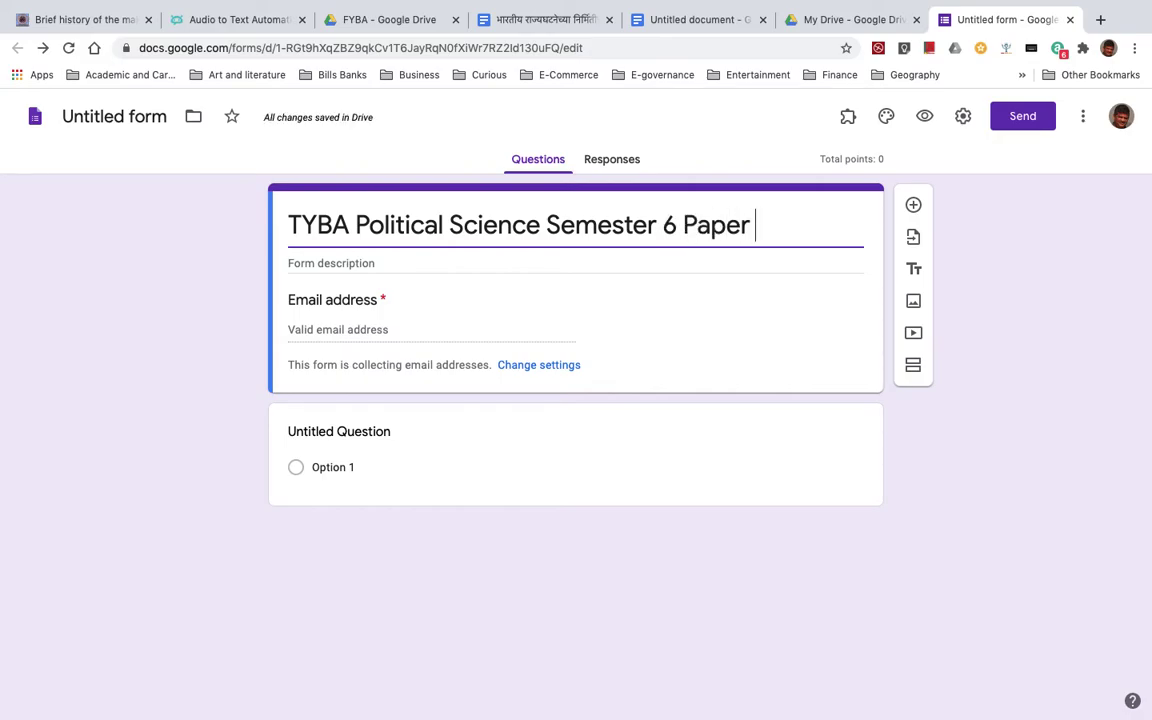
text(4)
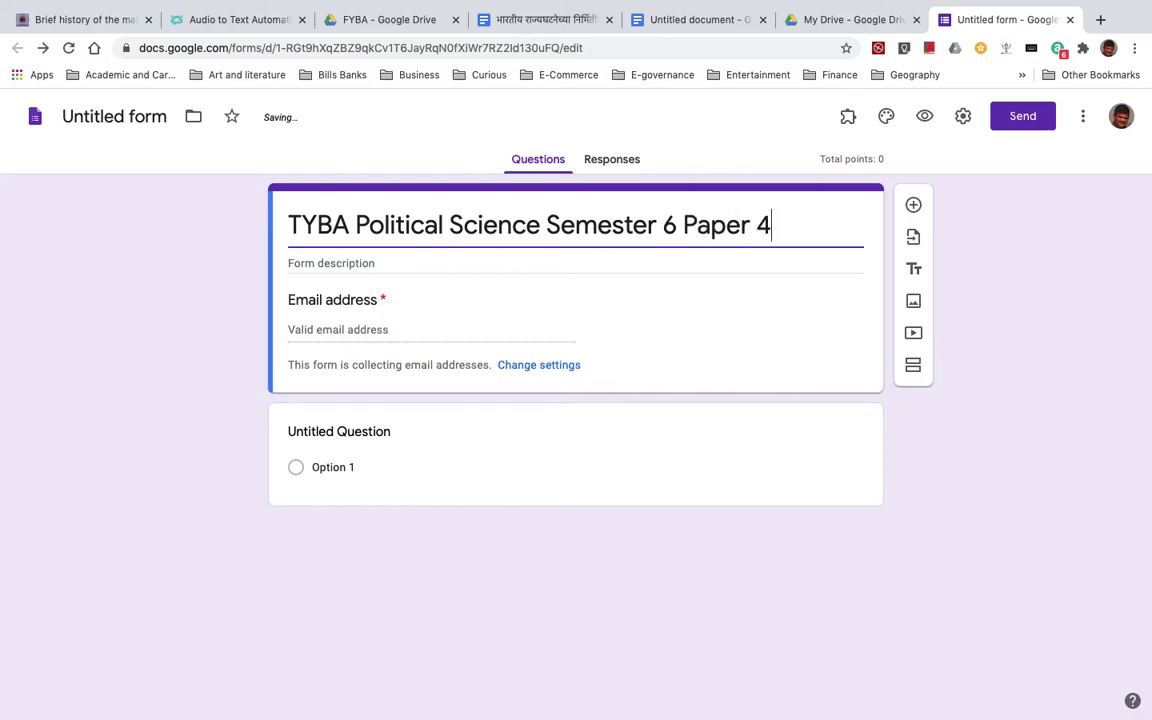
text( Internal)
key(BackSpace)
key(BackSpace)
key(BackSpace)
key(BackSpace)
key(BackSpace)
key(BackSpace)
text(dia and )
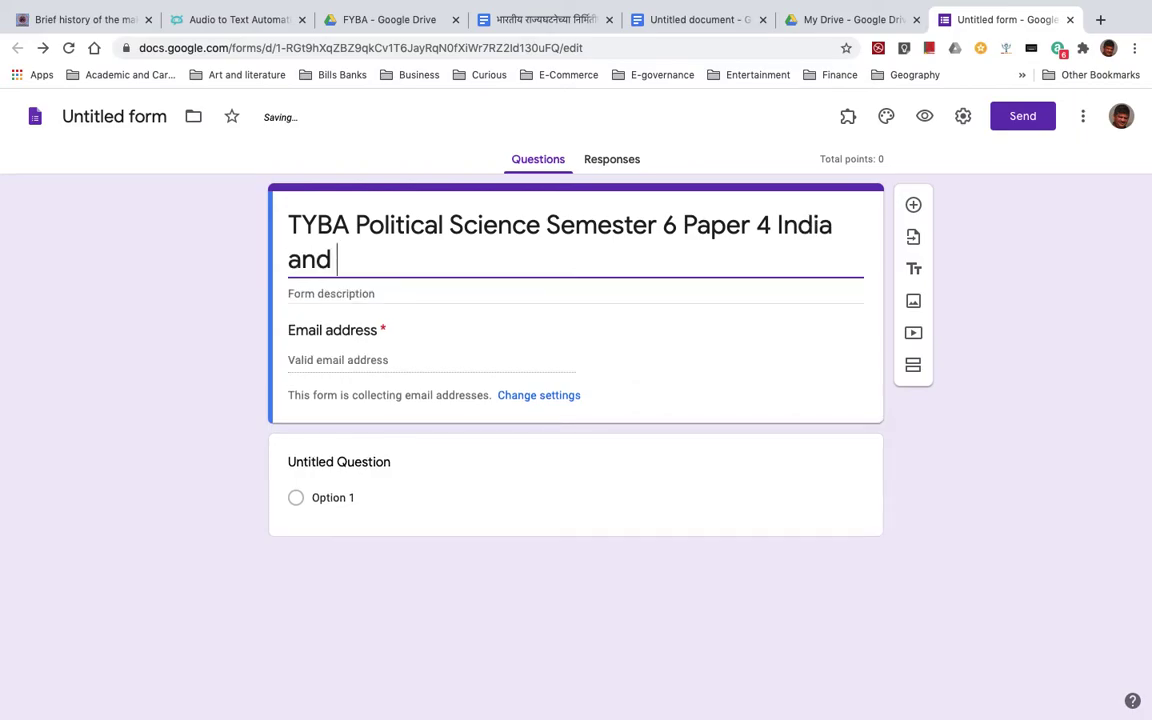
text(the world)
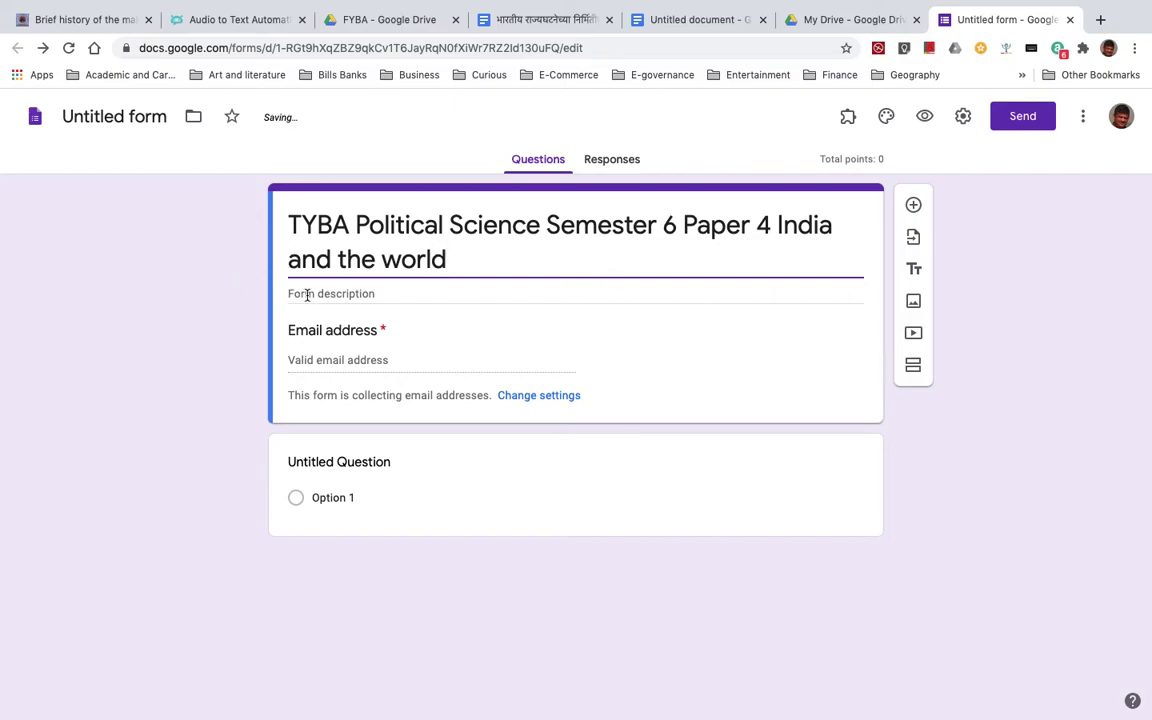
click(322, 470)
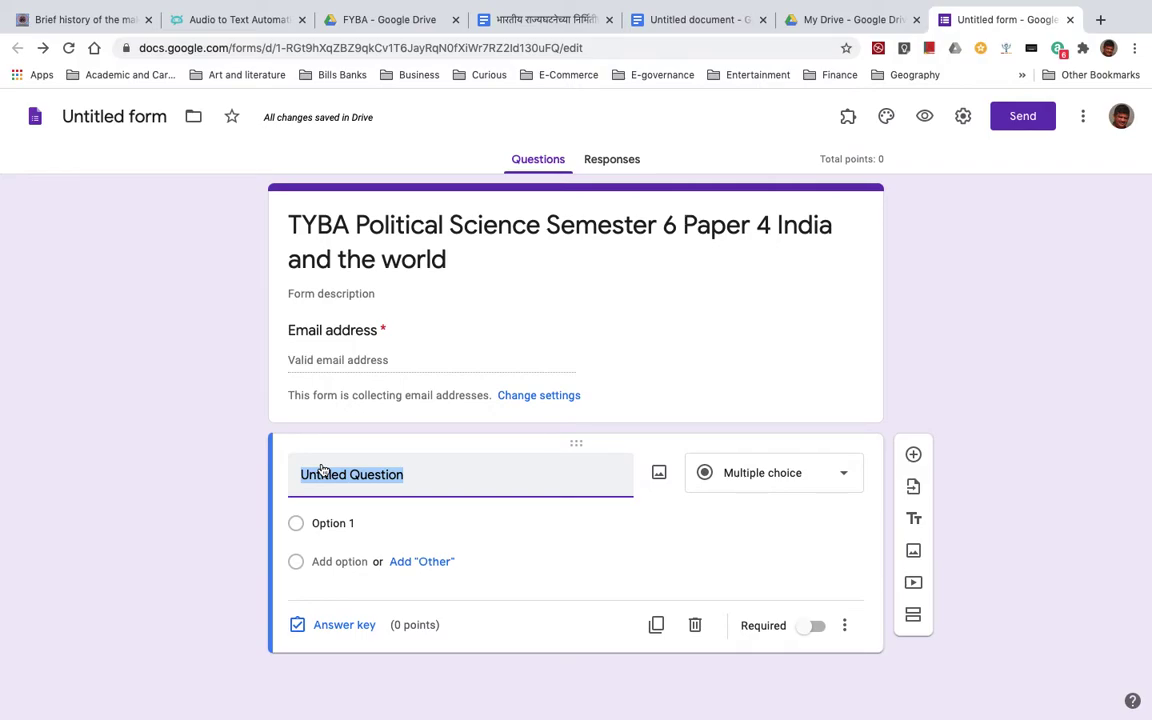
- Write the question 'Who is the current President of USA?' with options Obama and Bill Gates
text(Who is the current Pred)
key(BackSpace)
text(sident of USA?)
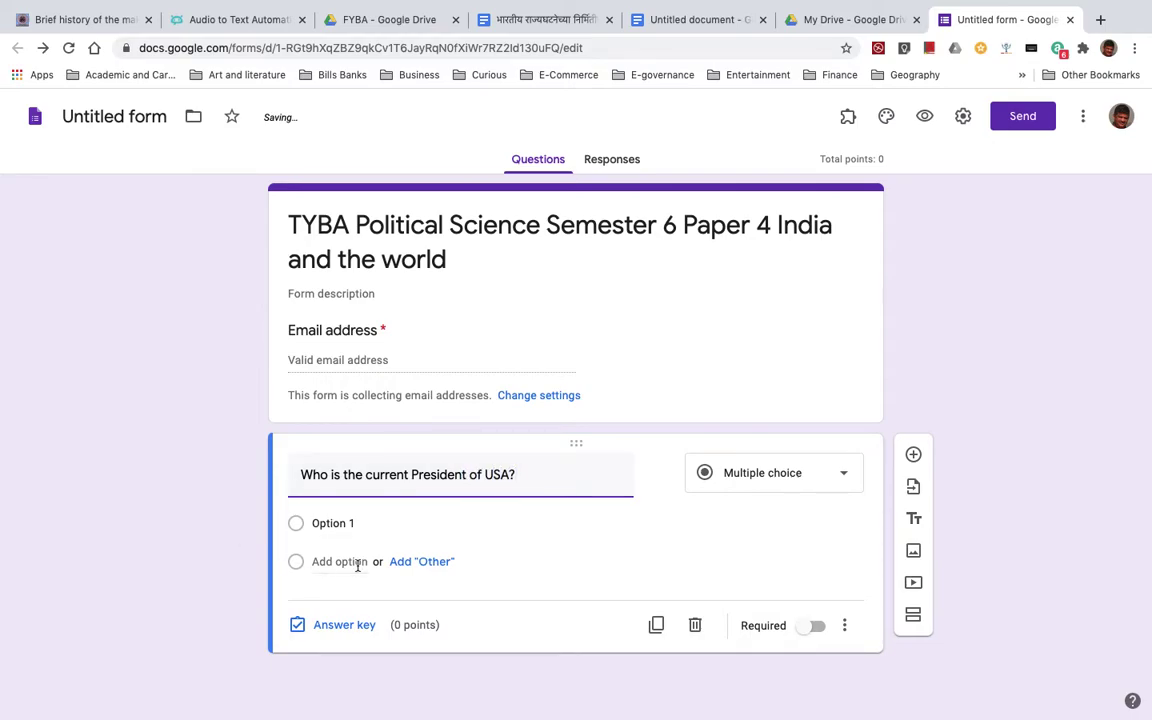
click(332, 522)
text(Obama)
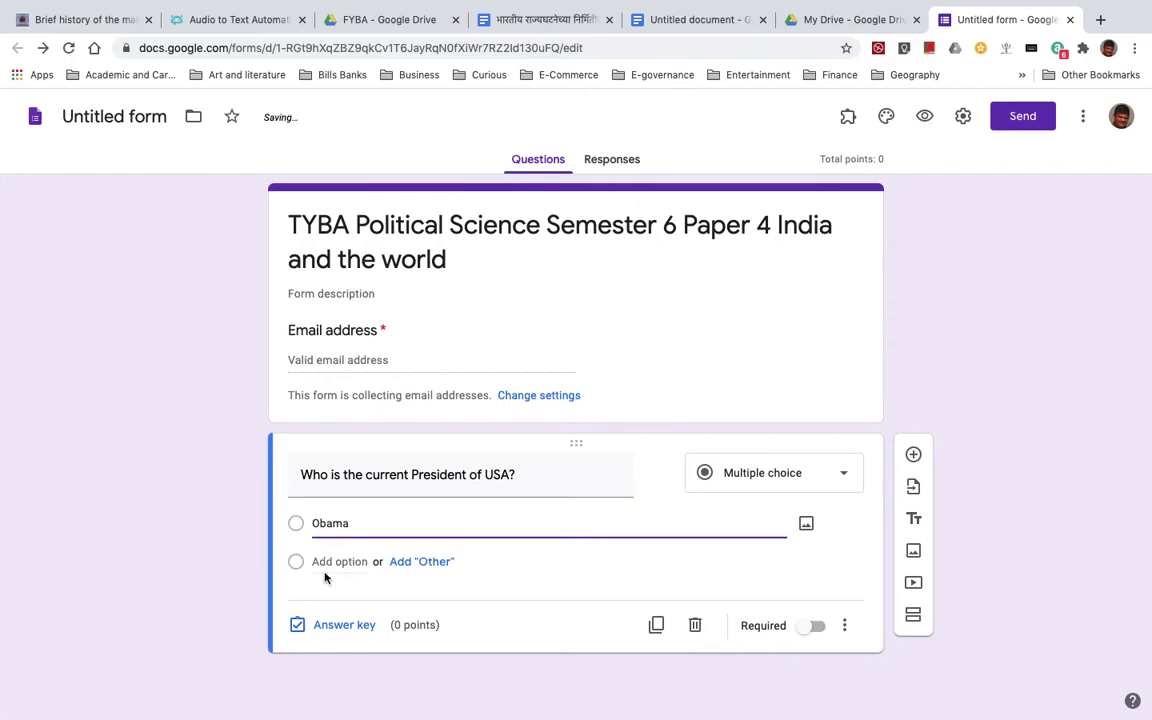
click(322, 561)
text(Bill Gates)
- Add options Bill Clinton and Trump, make the question required, and open its answer key
click(322, 598)
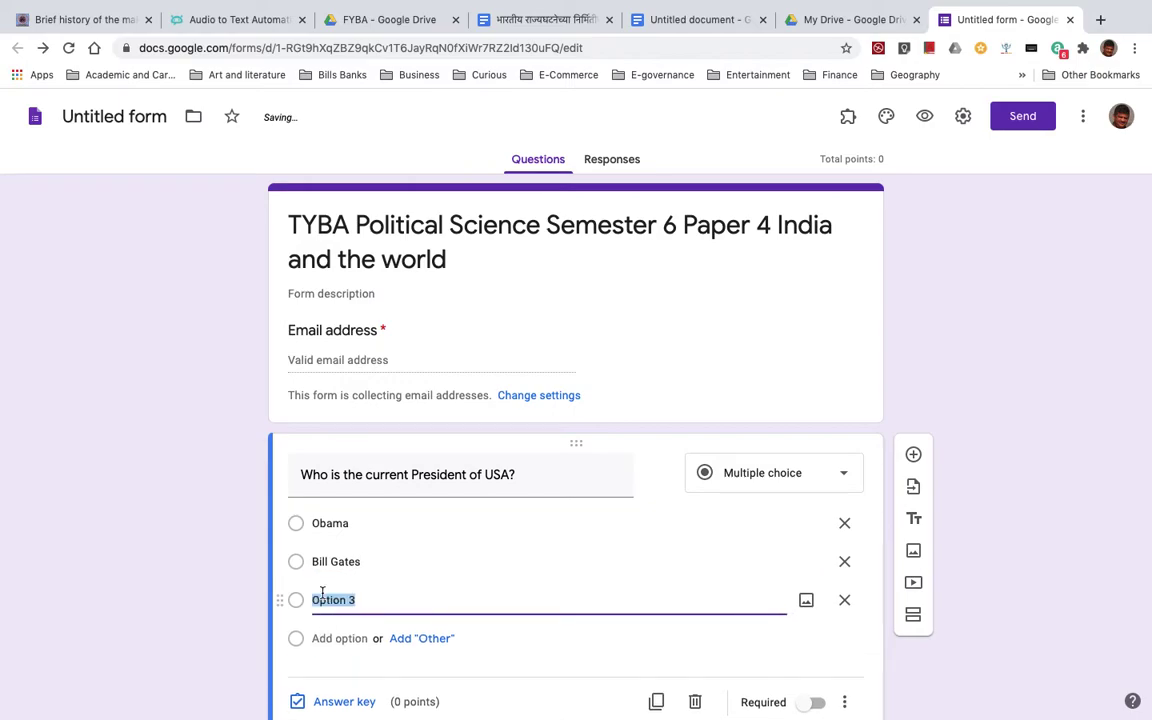
text(Bill C)
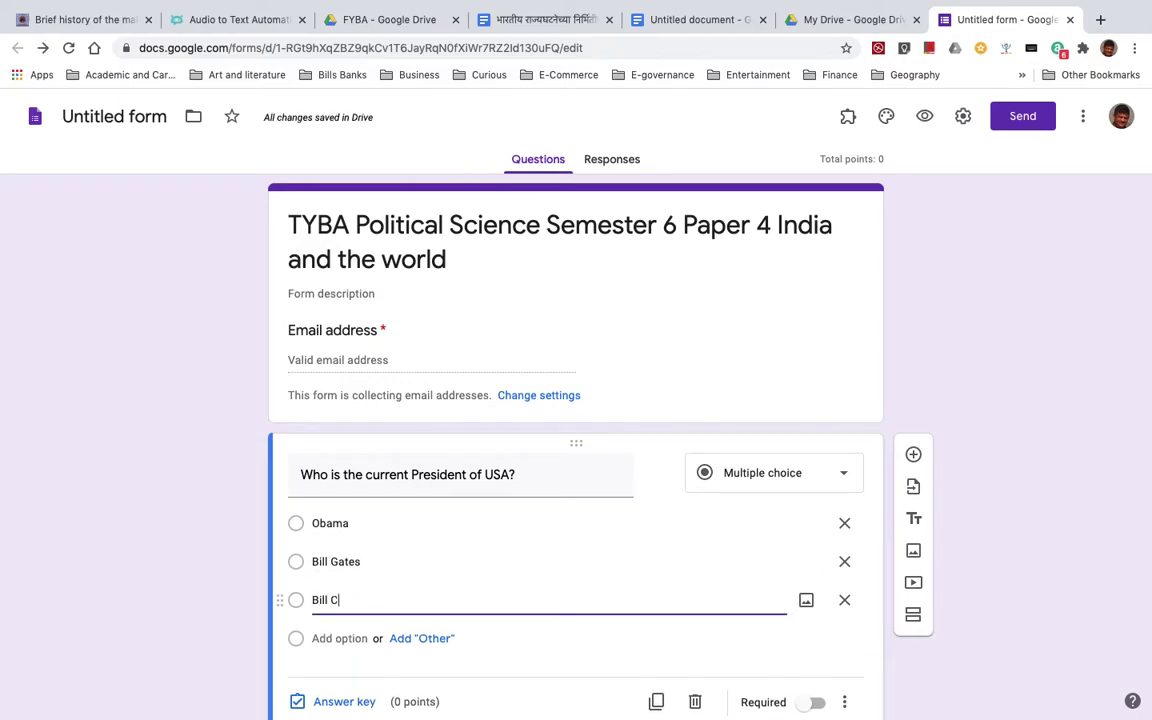
text(linton)
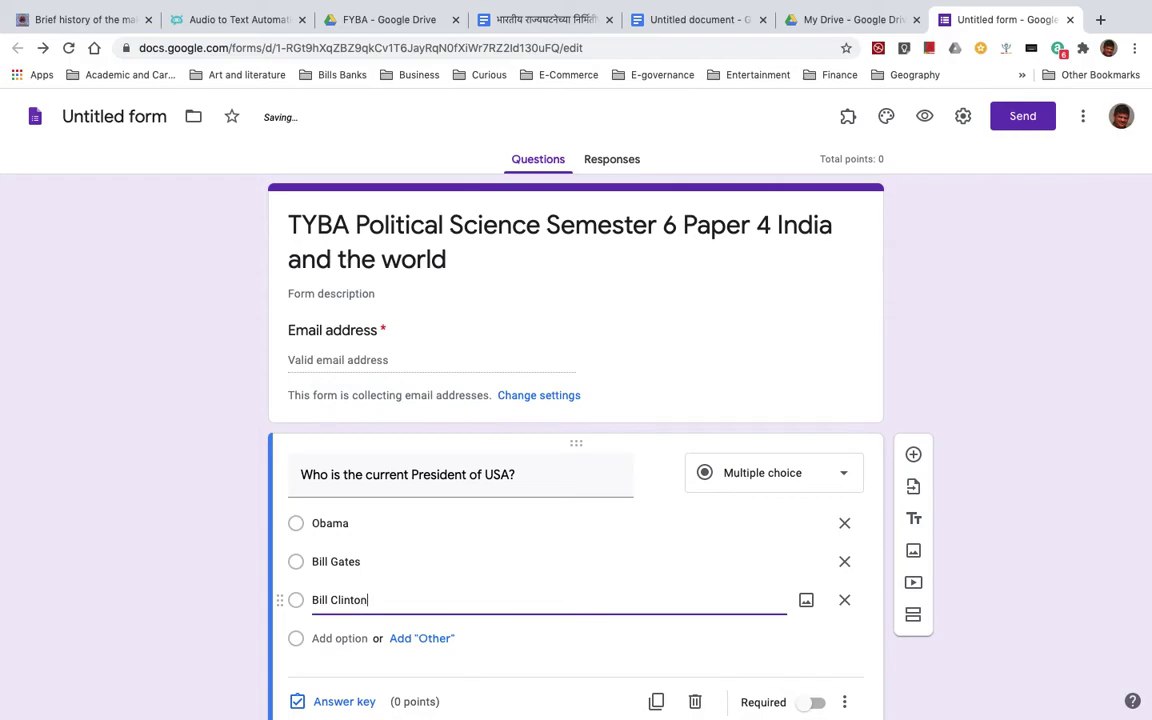
click(326, 640)
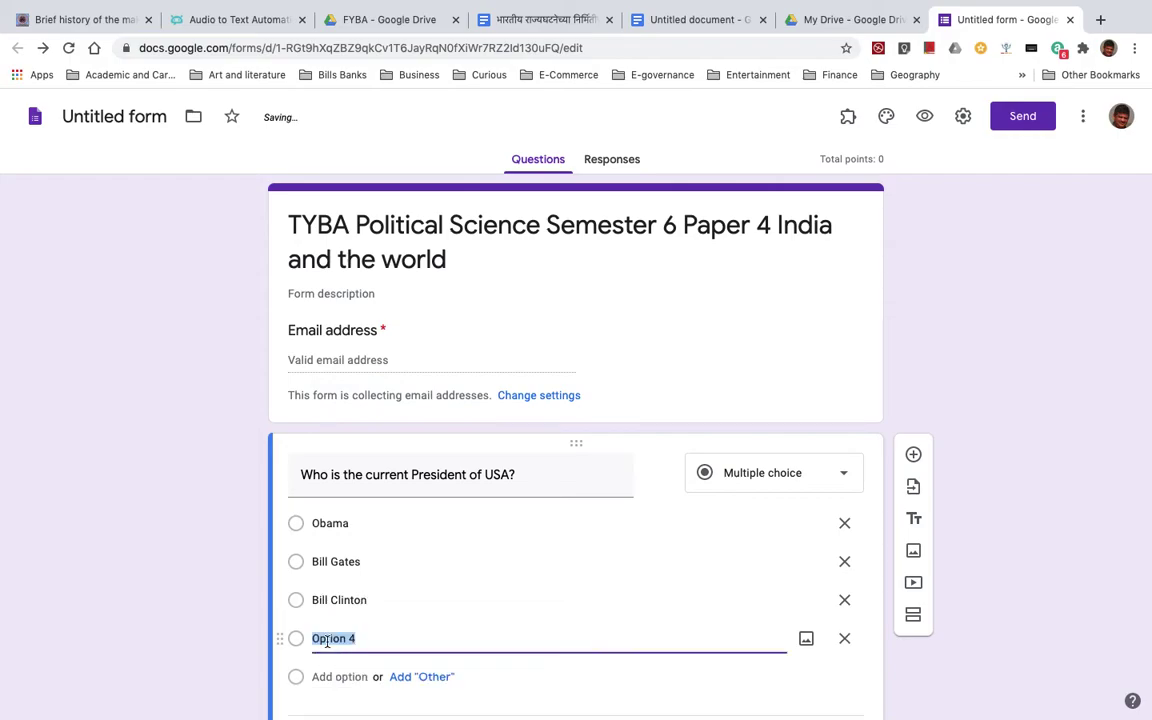
text(Trump)
scroll(567, 711, down, 1)
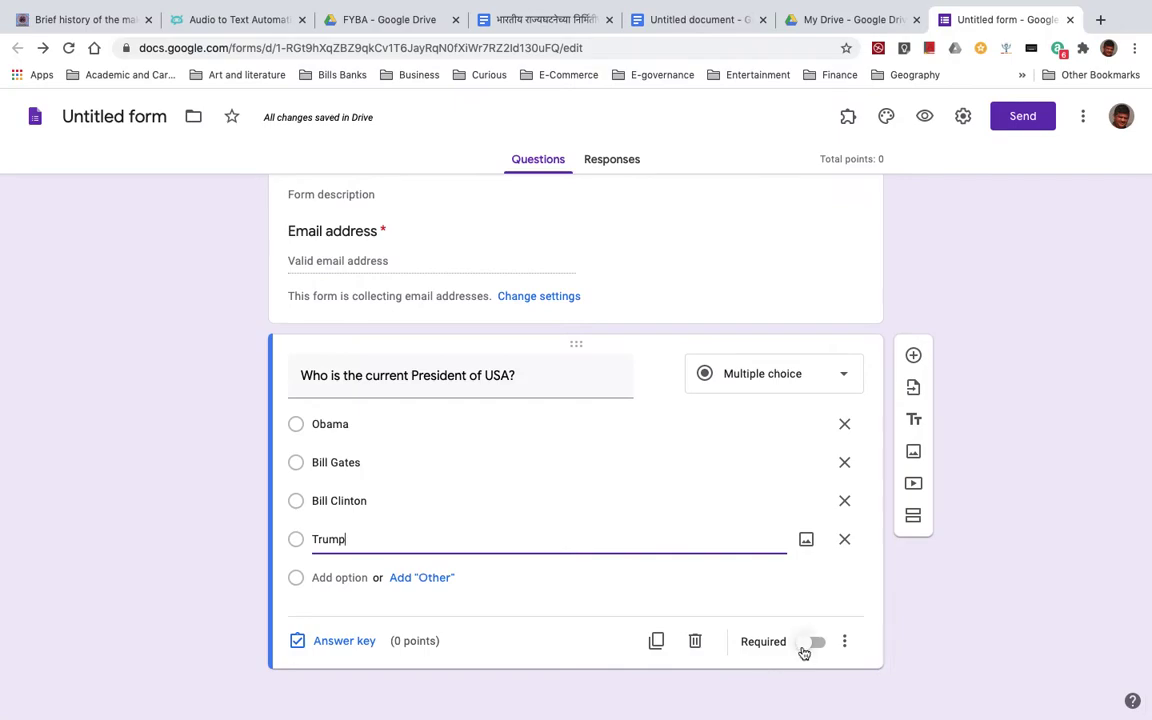
click(818, 643)
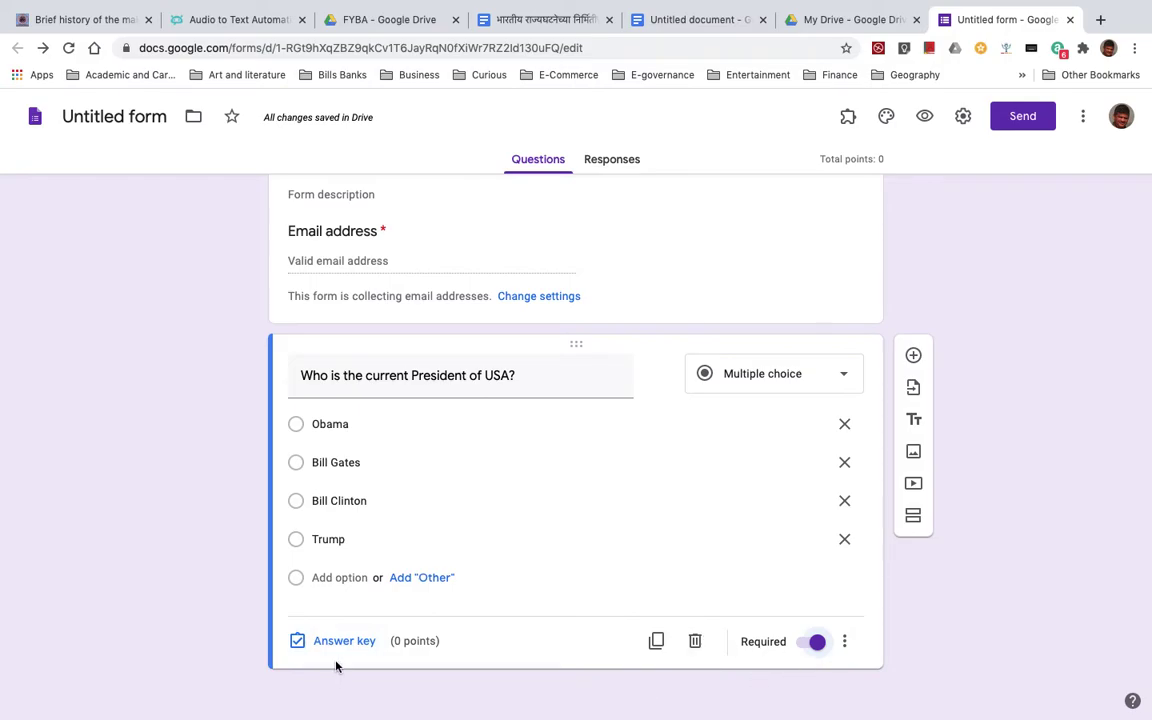
click(337, 642)
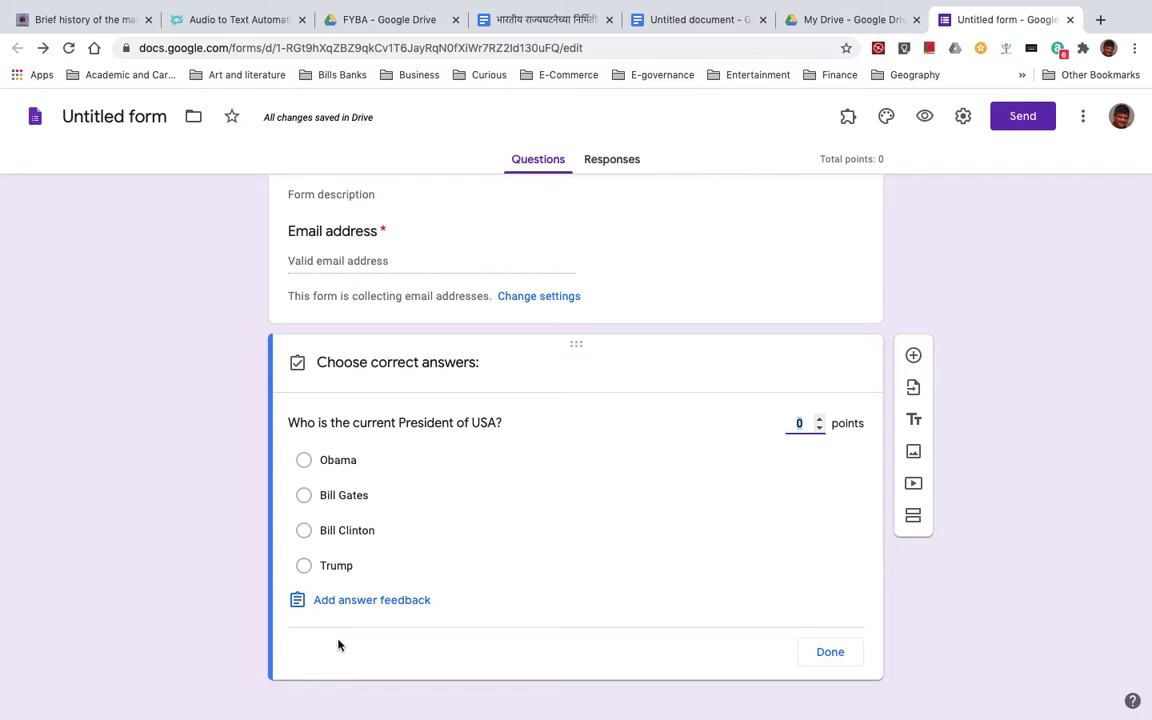
- Set Trump as the correct 1-point answer, then add a second multiple-choice question
click(819, 419)
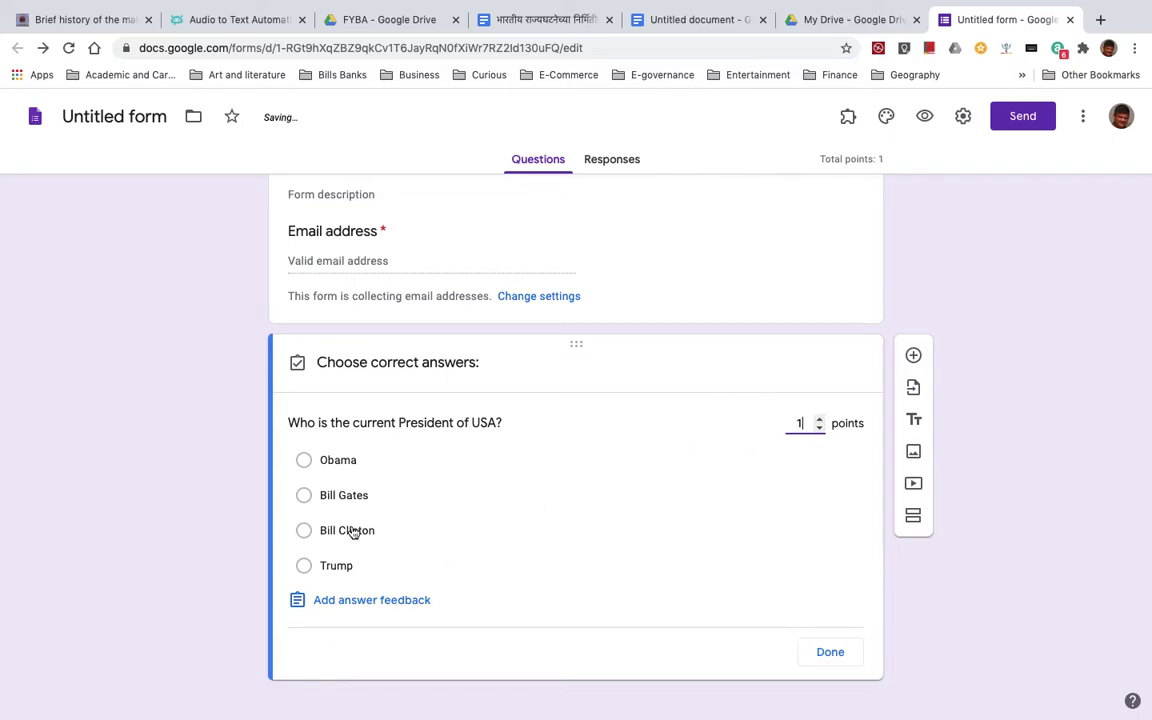
click(304, 566)
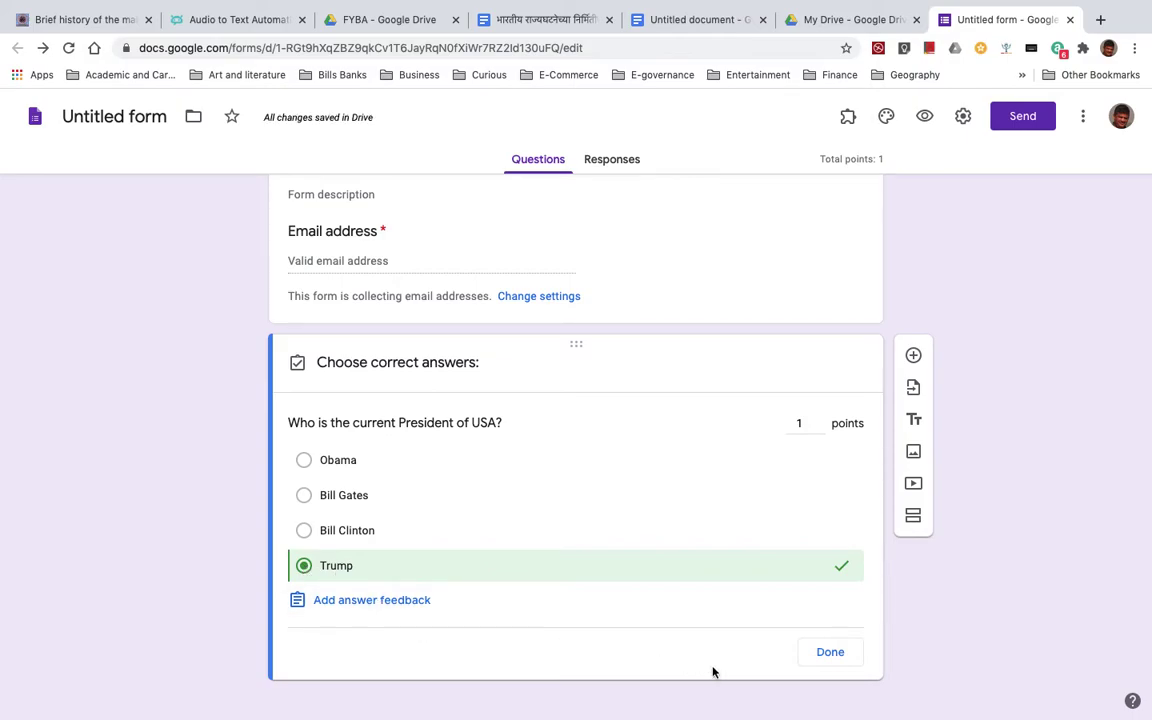
click(823, 656)
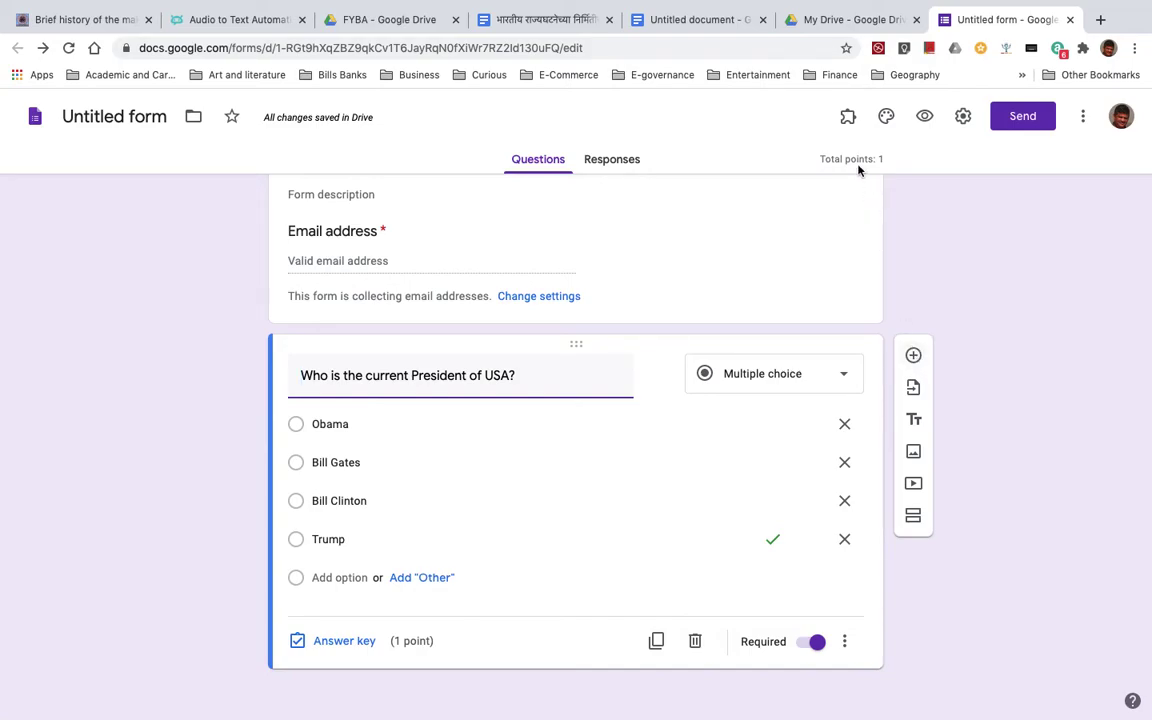
click(913, 358)
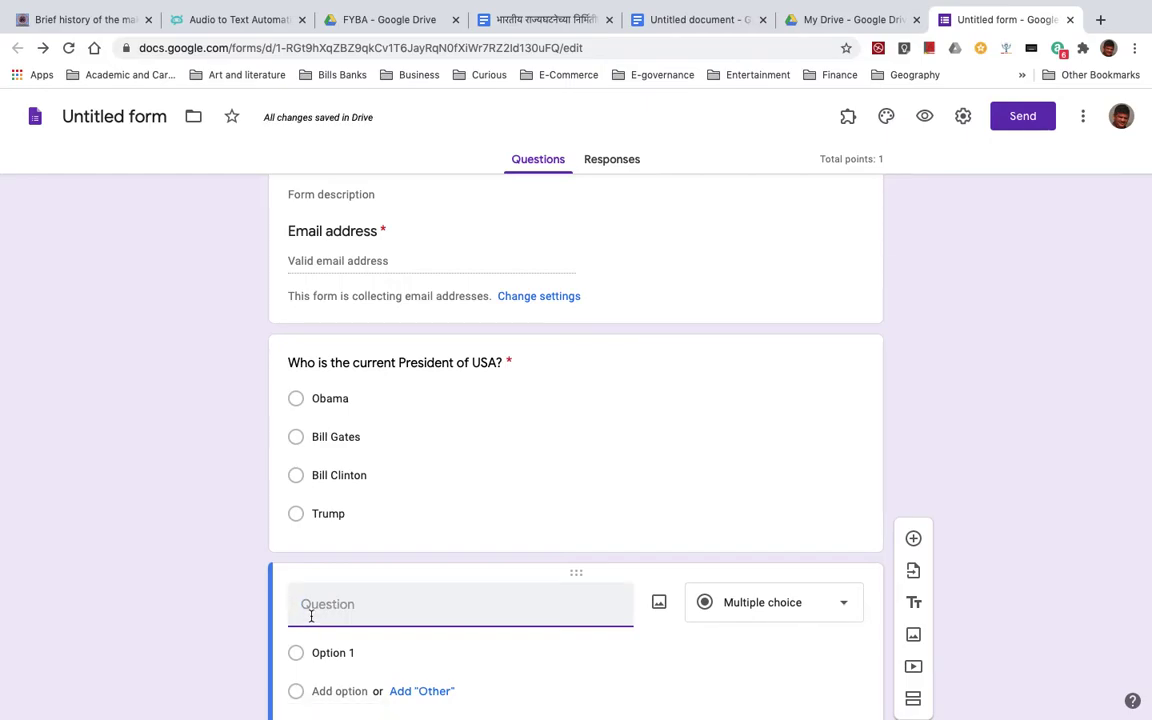
- Enter 'What is the longform of USA' with options United States of America and Ulhasnagar
text(What is the longform of USA)
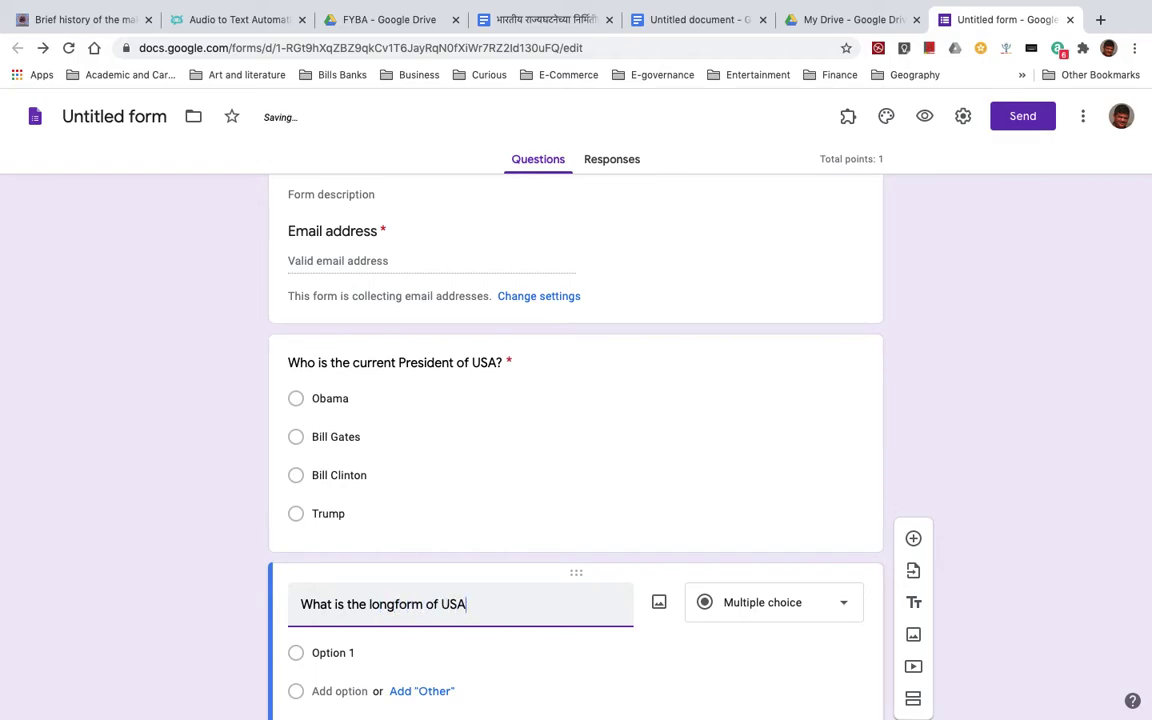
scroll(442, 653, down, 2)
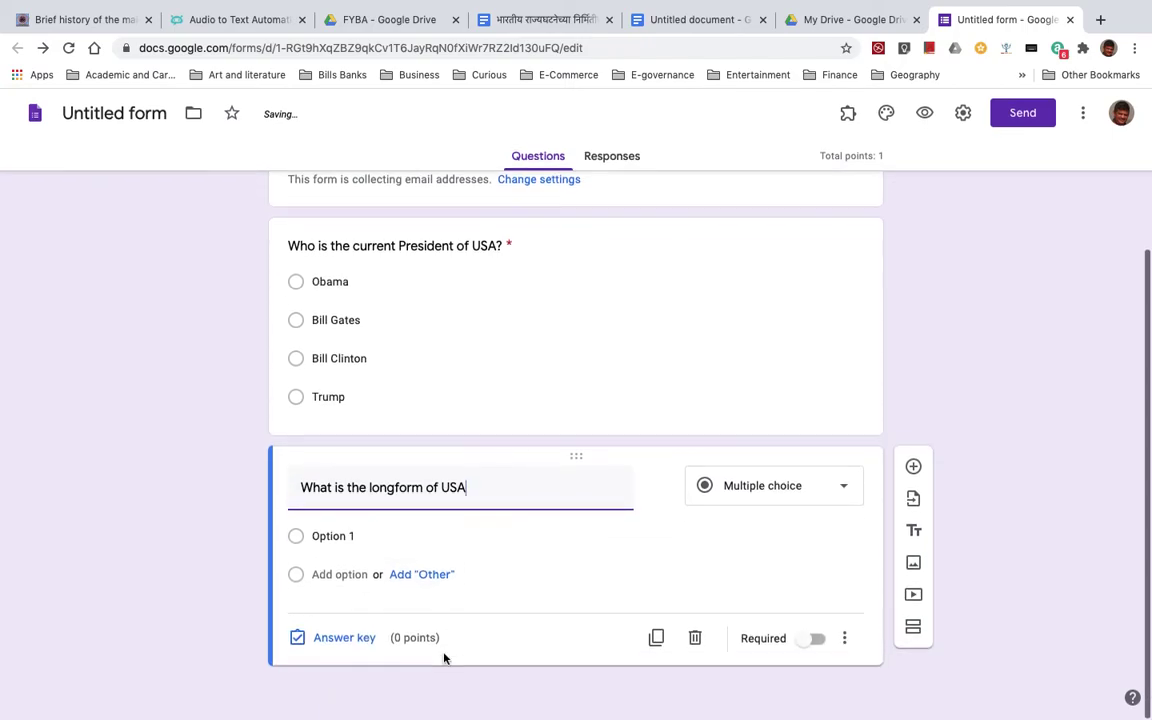
click(318, 539)
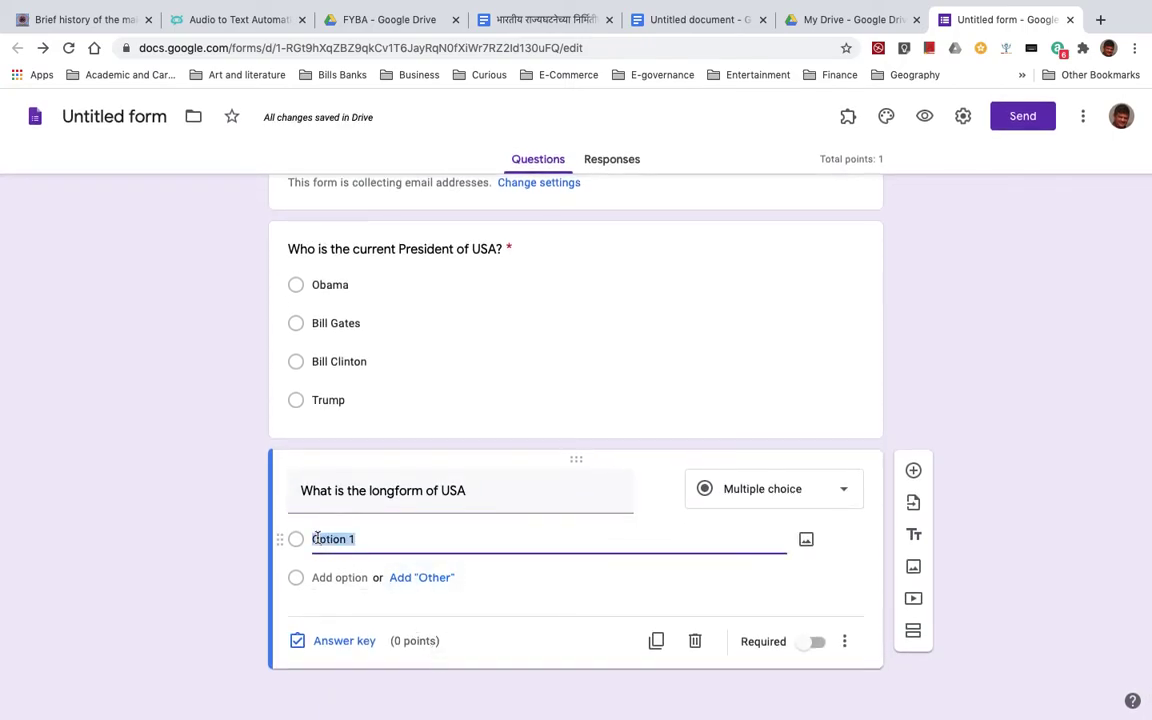
text(United States of America)
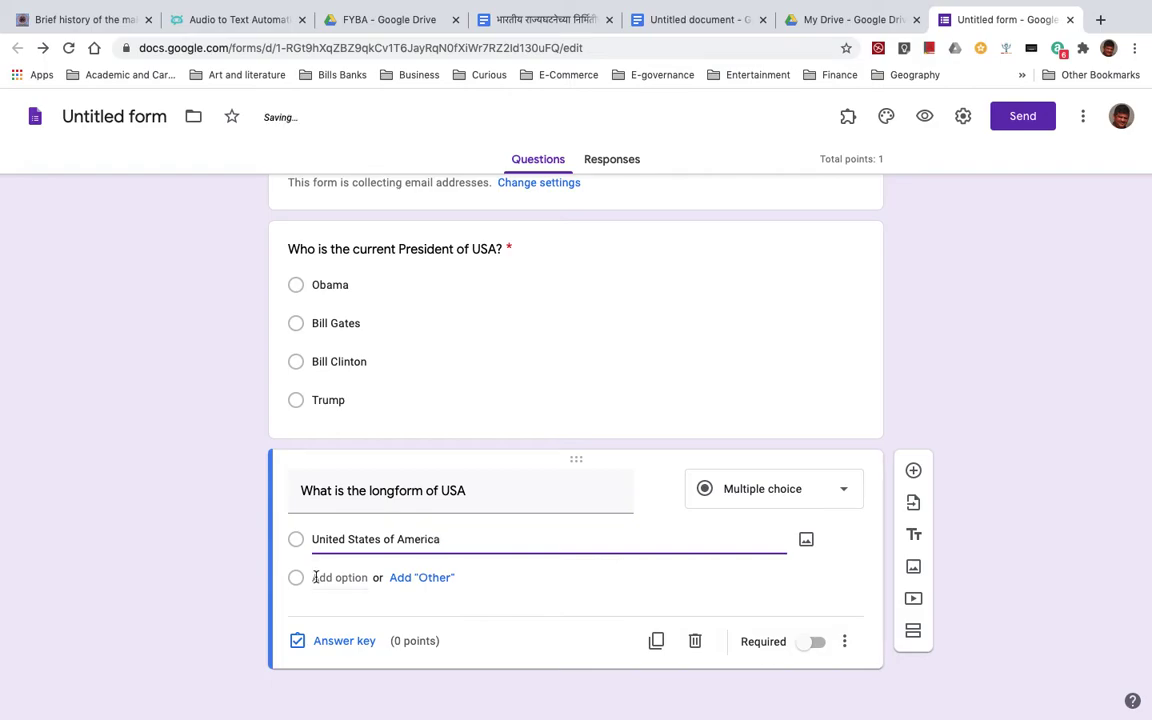
click(316, 577)
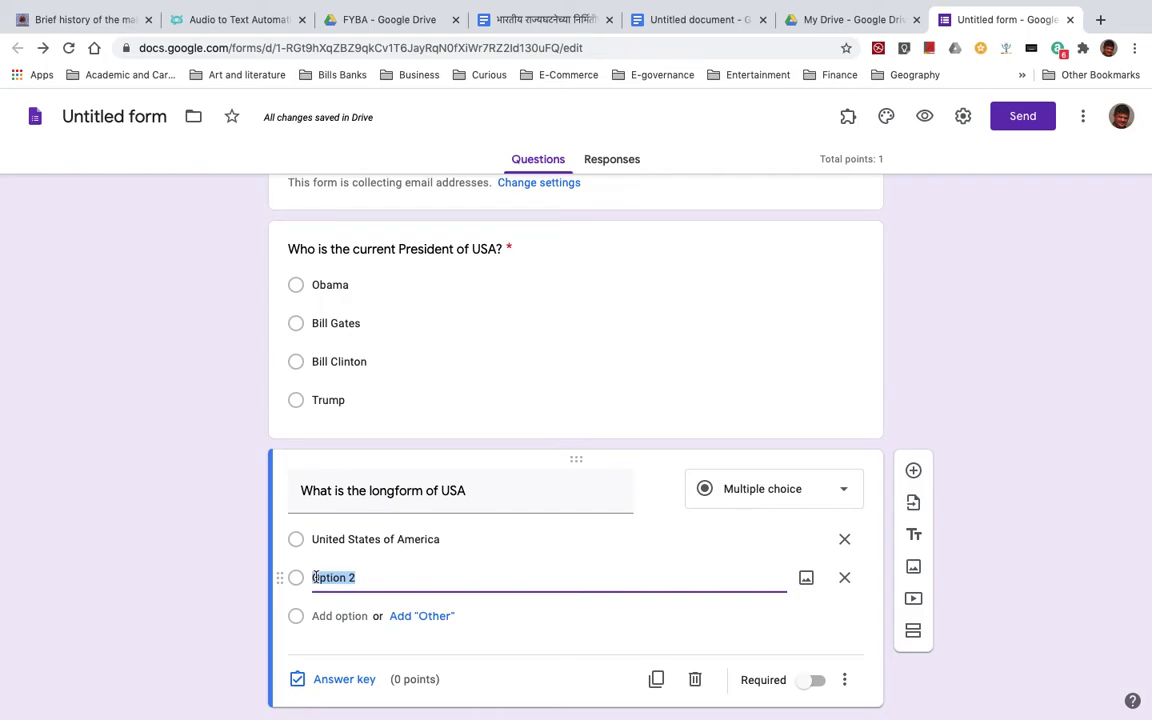
text(U)
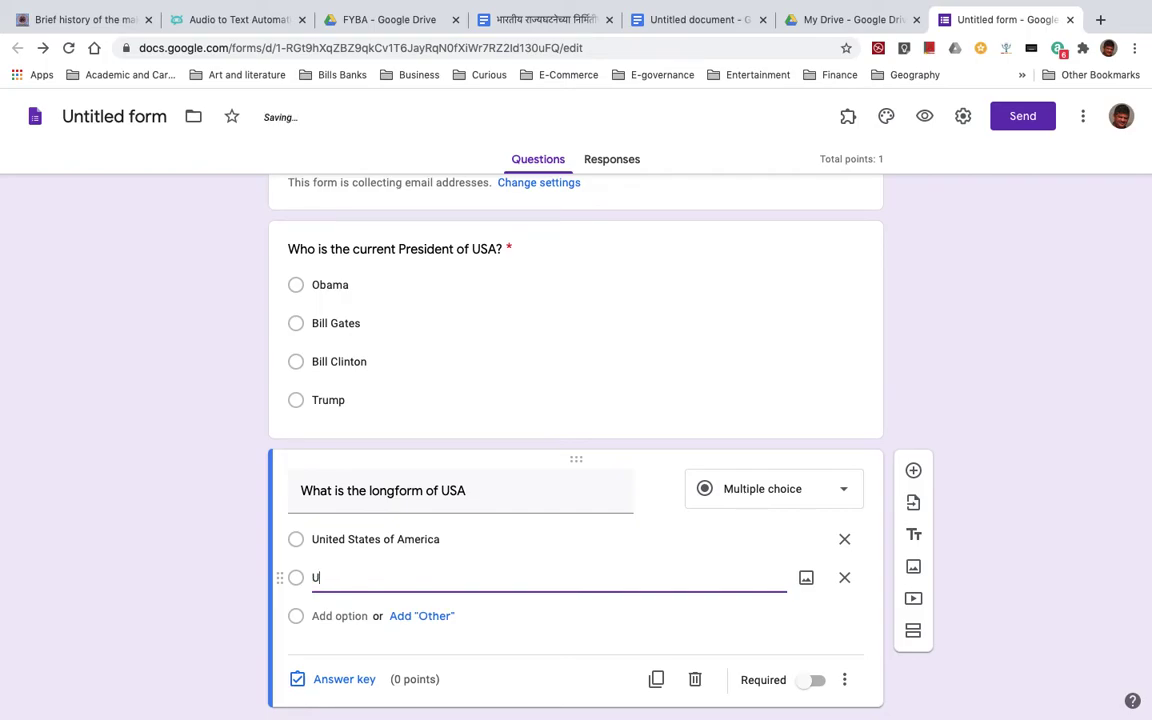
text(nited)
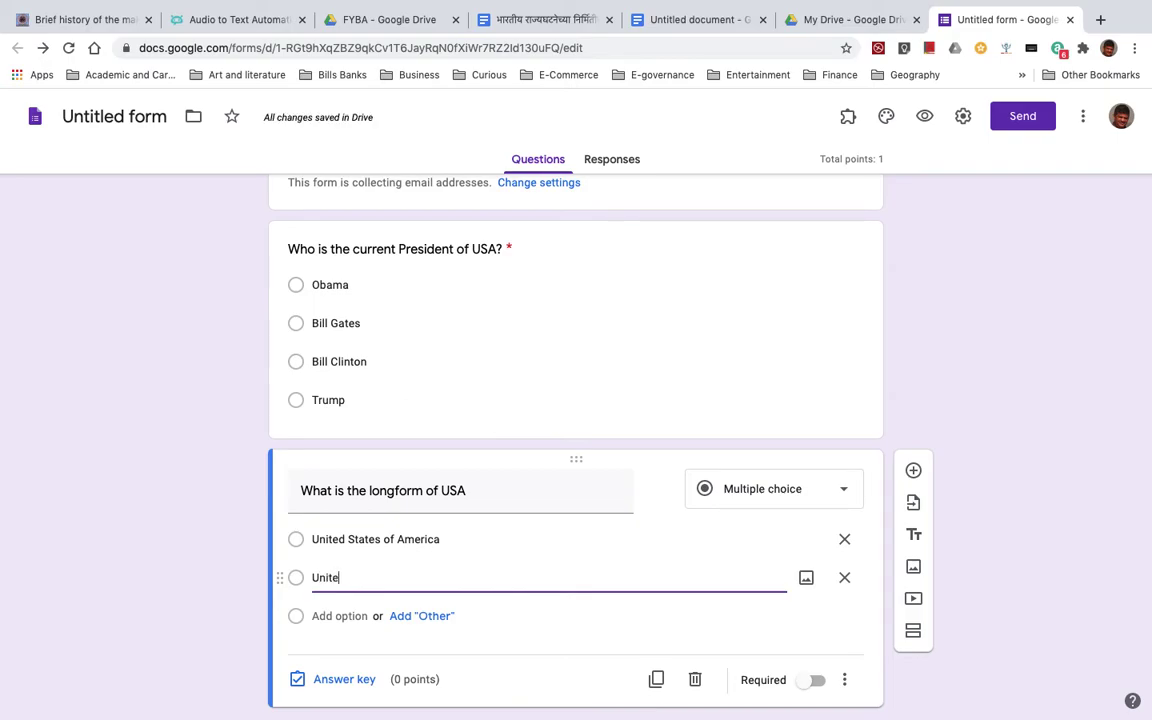
key(BackSpace)
key(BackSpace)
key(BackSpace)
key(BackSpace)
key(BackSpace)
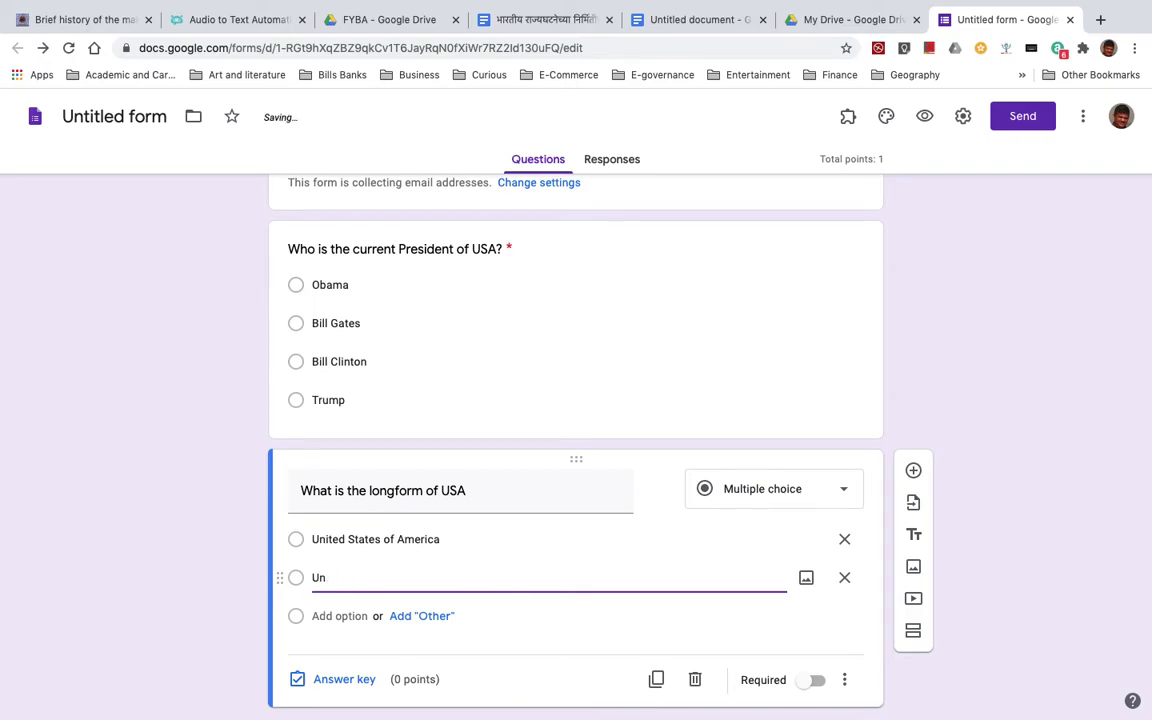
text(lhasnagar)
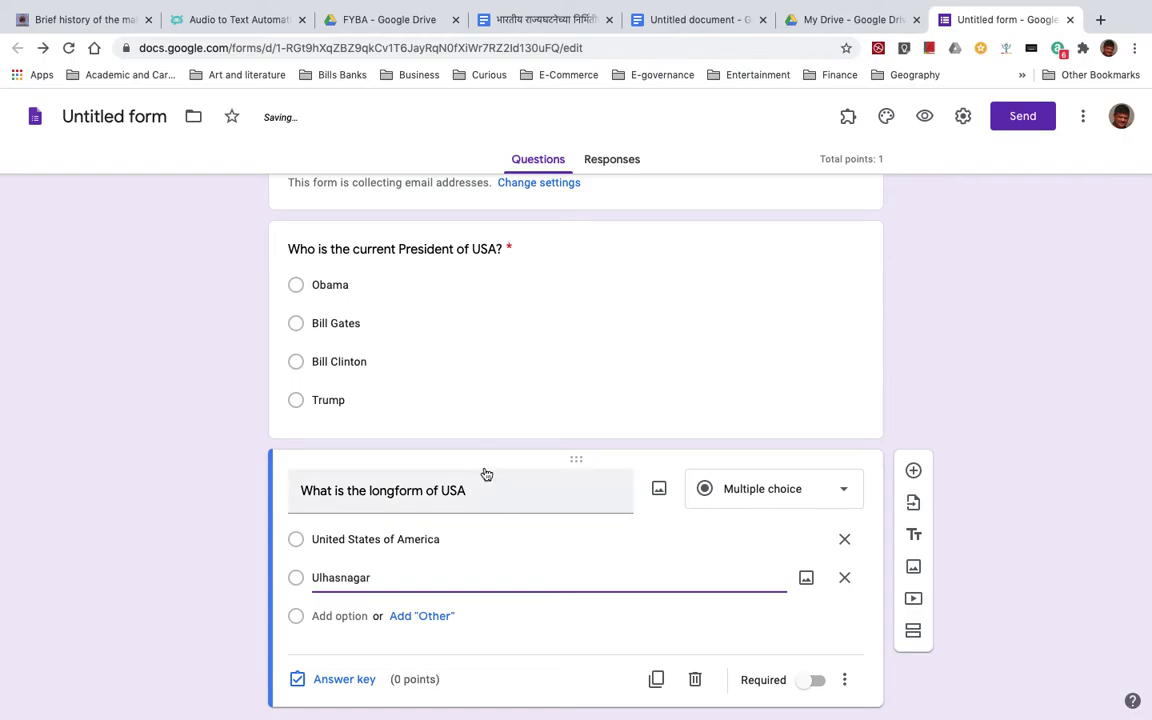
triple_click(476, 483)
- Append '(name of the country)' to the question and change Ulhasnagar to Ulhasnagar Sindhi Association
click(476, 494)
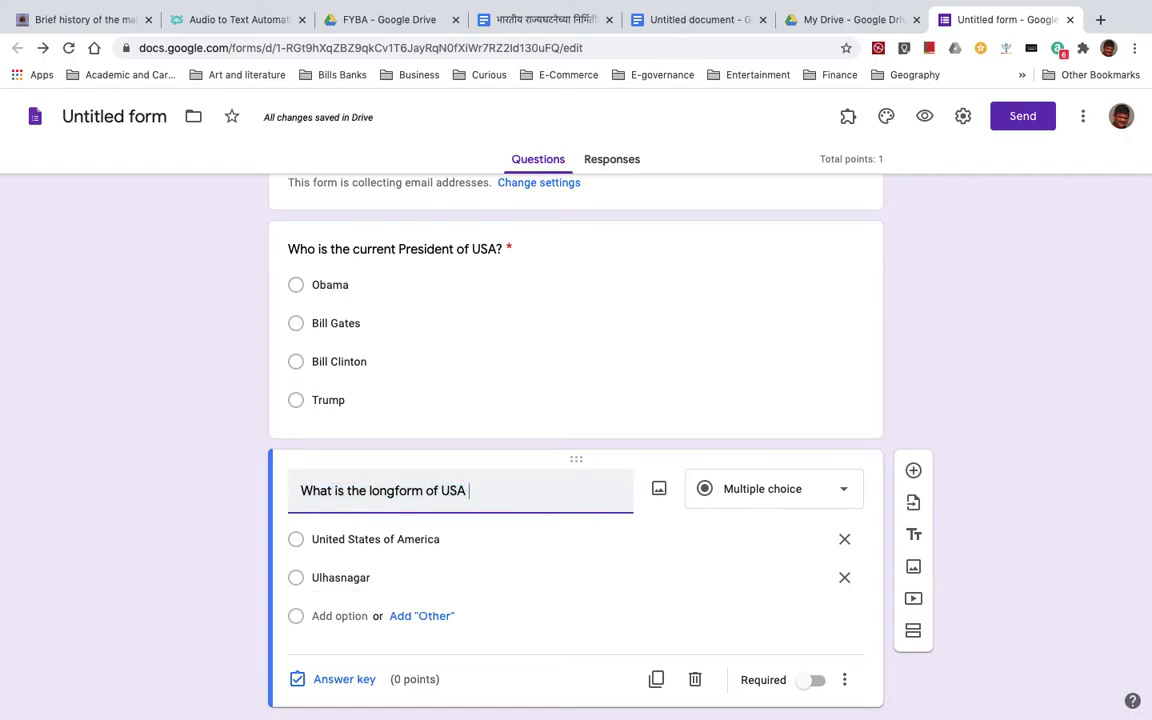
text((name of the country)
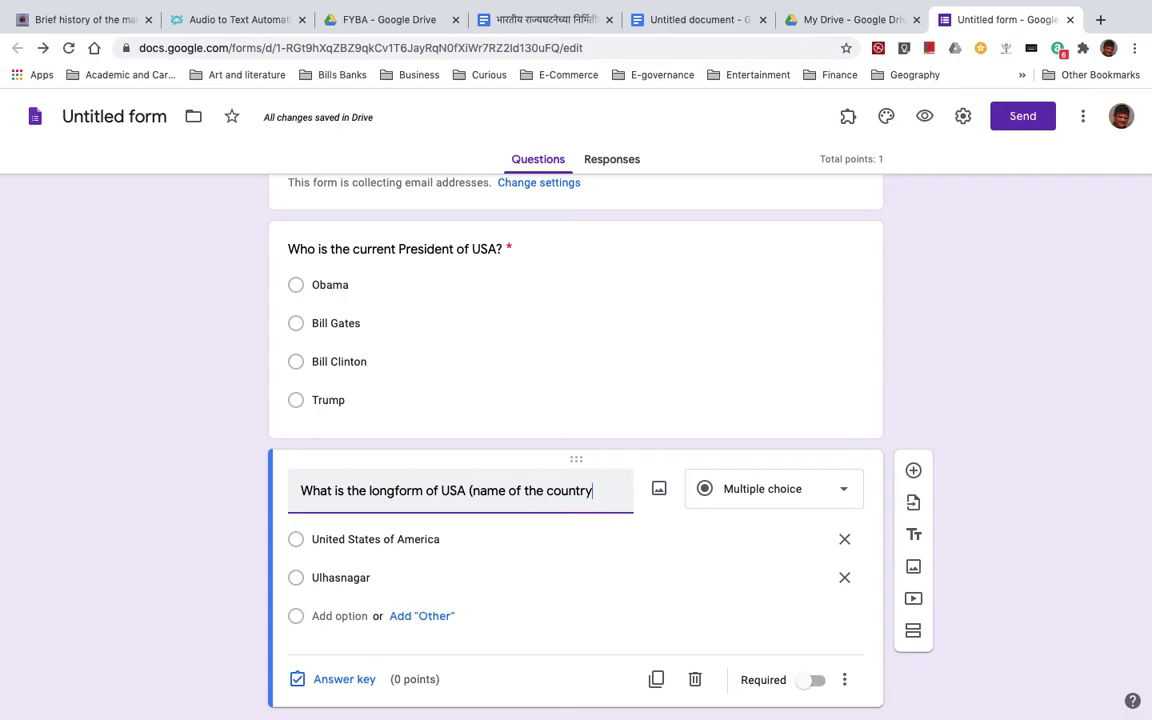
text())
click(380, 580)
key(BackSpace)
text(U)
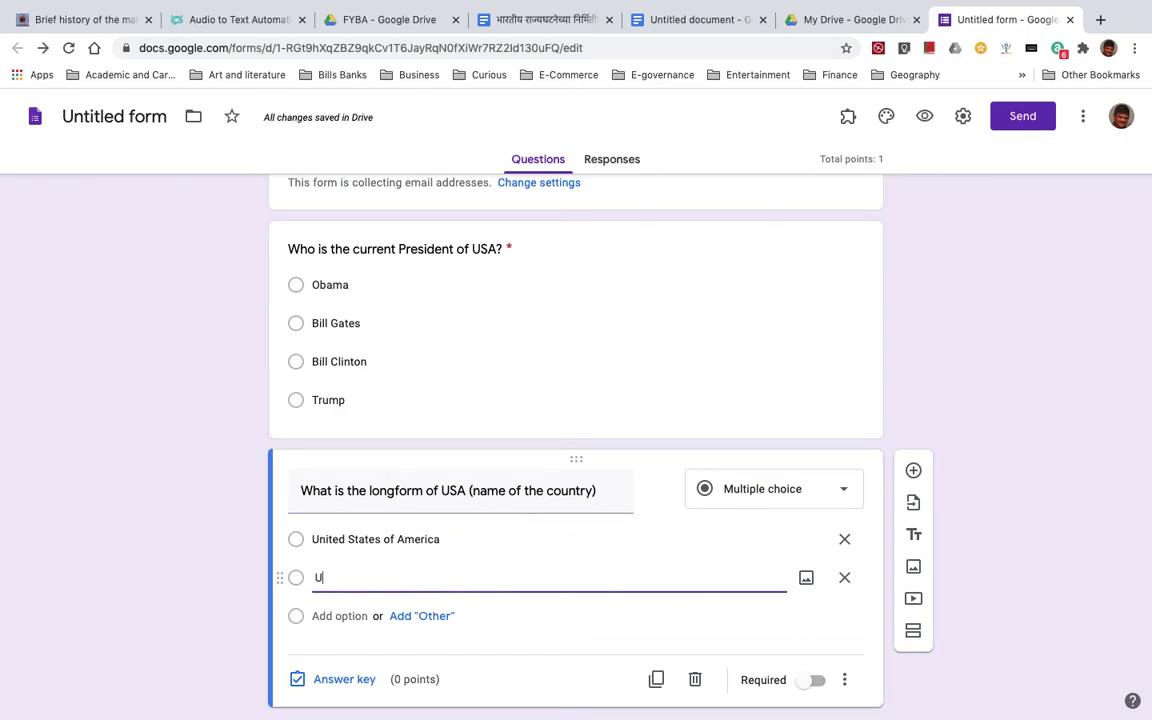
text(lhasnagar Sindhi Association)
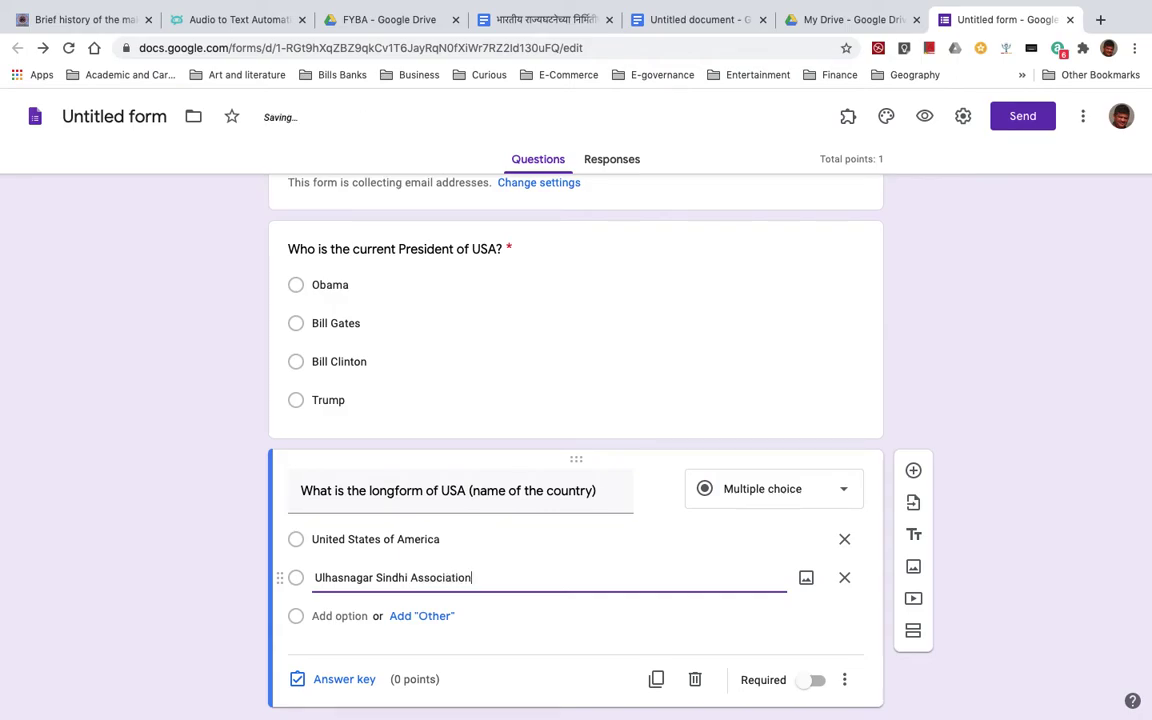
- Add options United Soviet Asia and Union of States of Asia
click(337, 617)
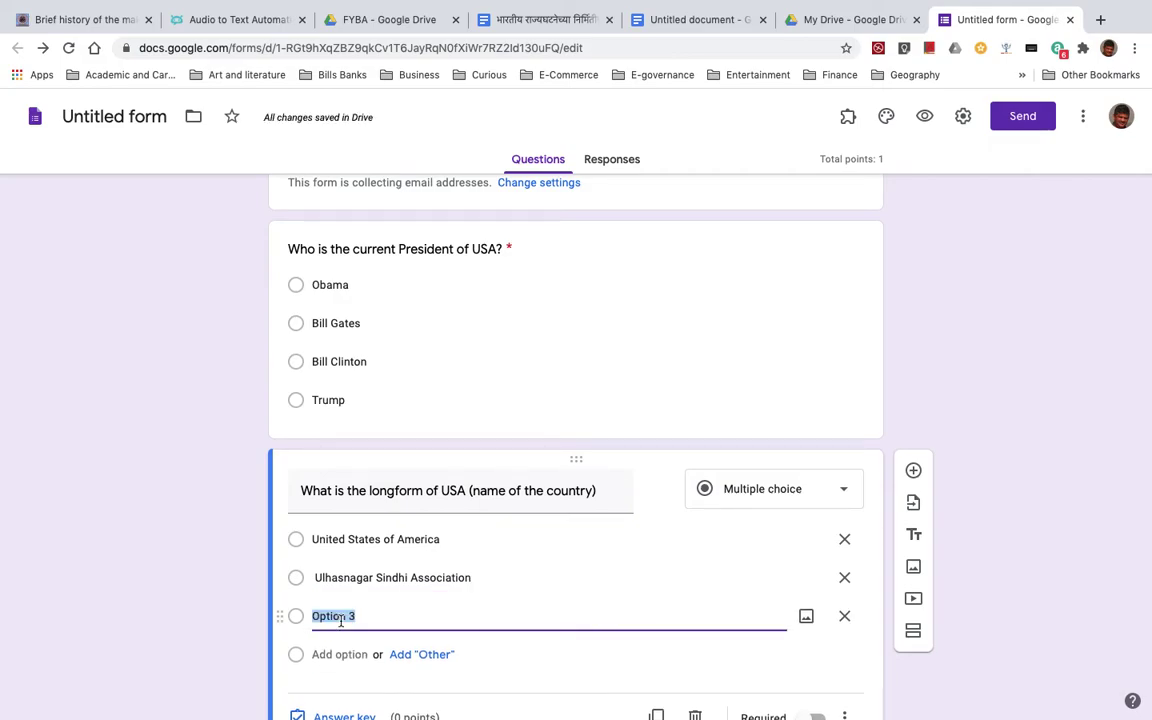
text(United Soviet Asia)
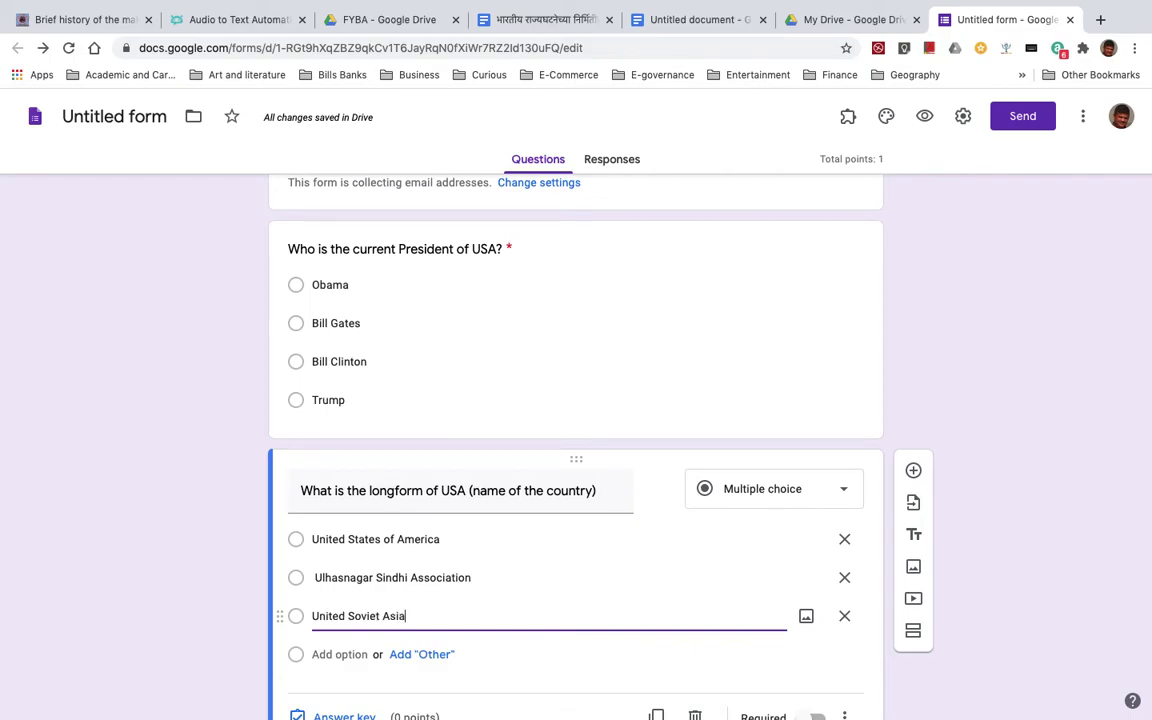
click(333, 651)
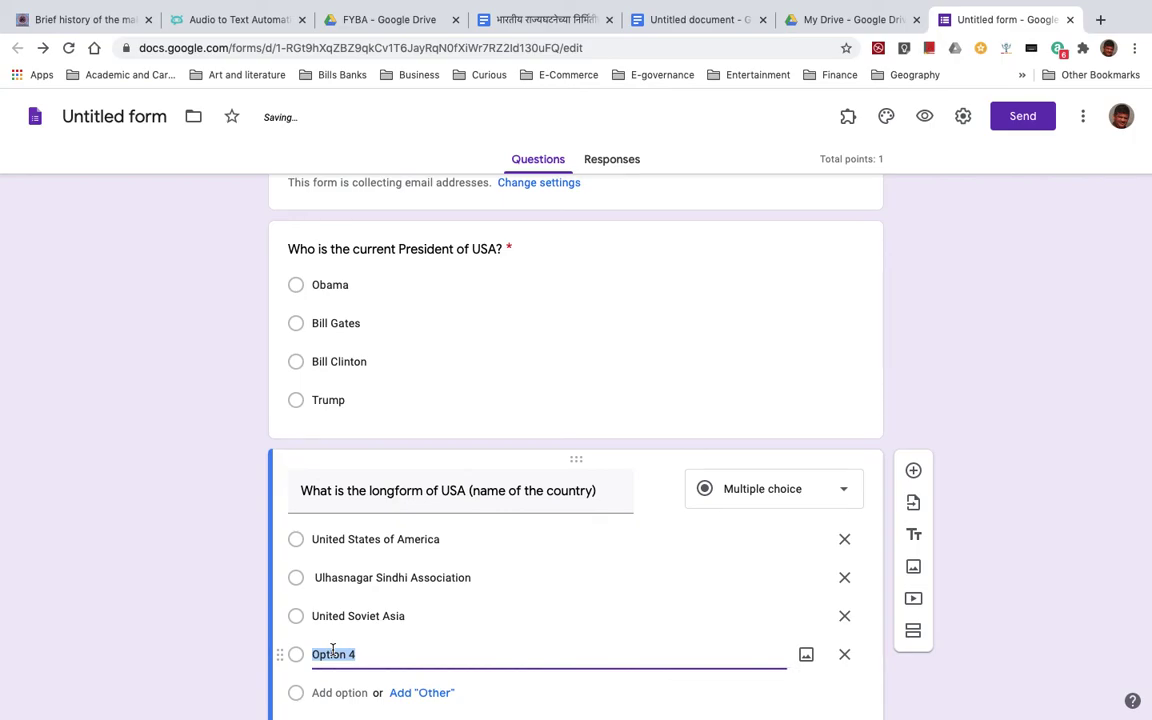
text(Union of)
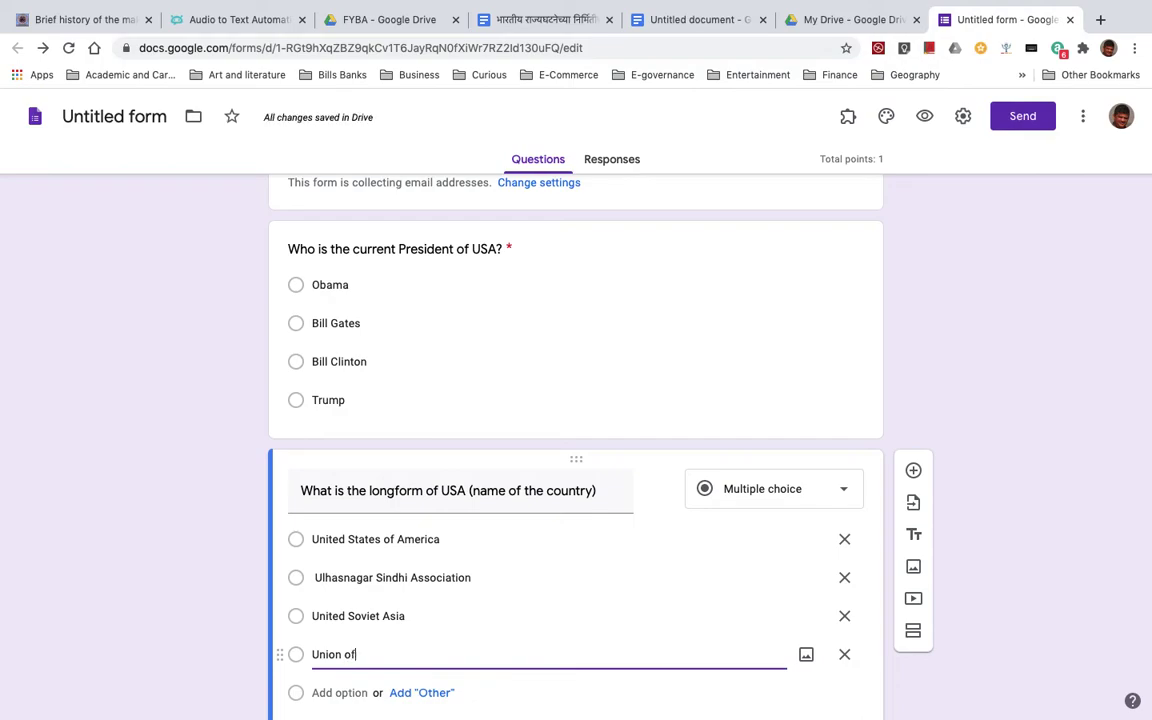
text( States of Asia)
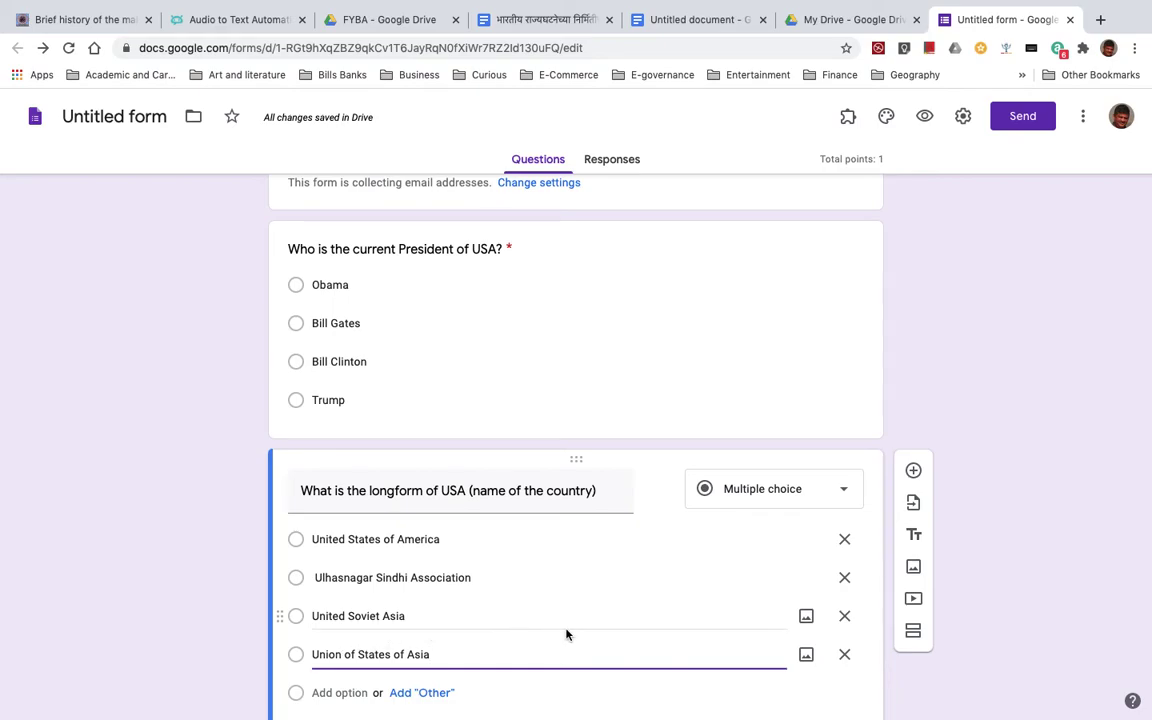
scroll(568, 630, down, 2)
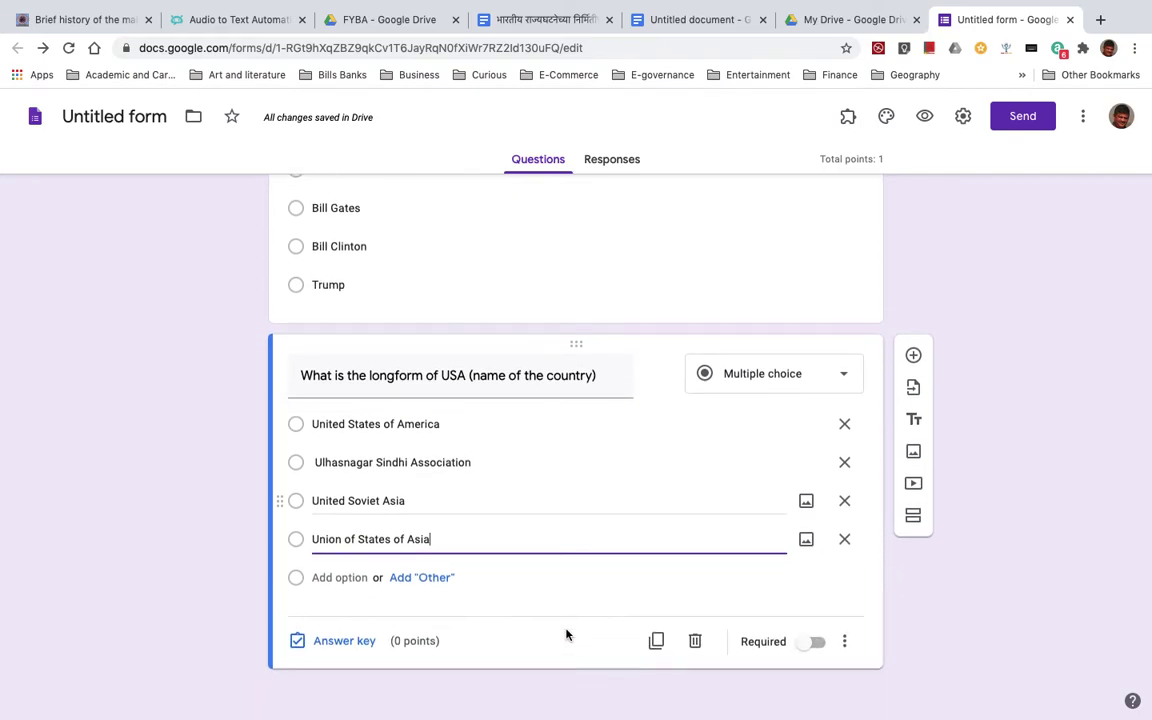
- Make the USA question required, with United States of America as its 1-point correct answer
click(819, 643)
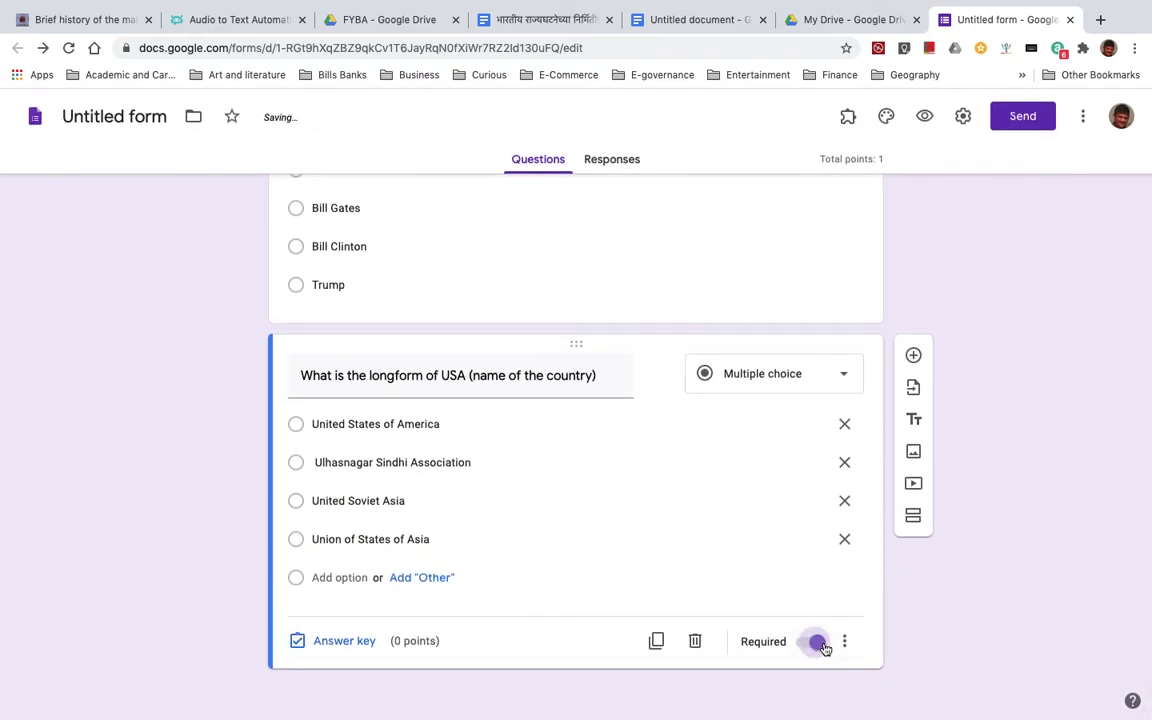
click(343, 642)
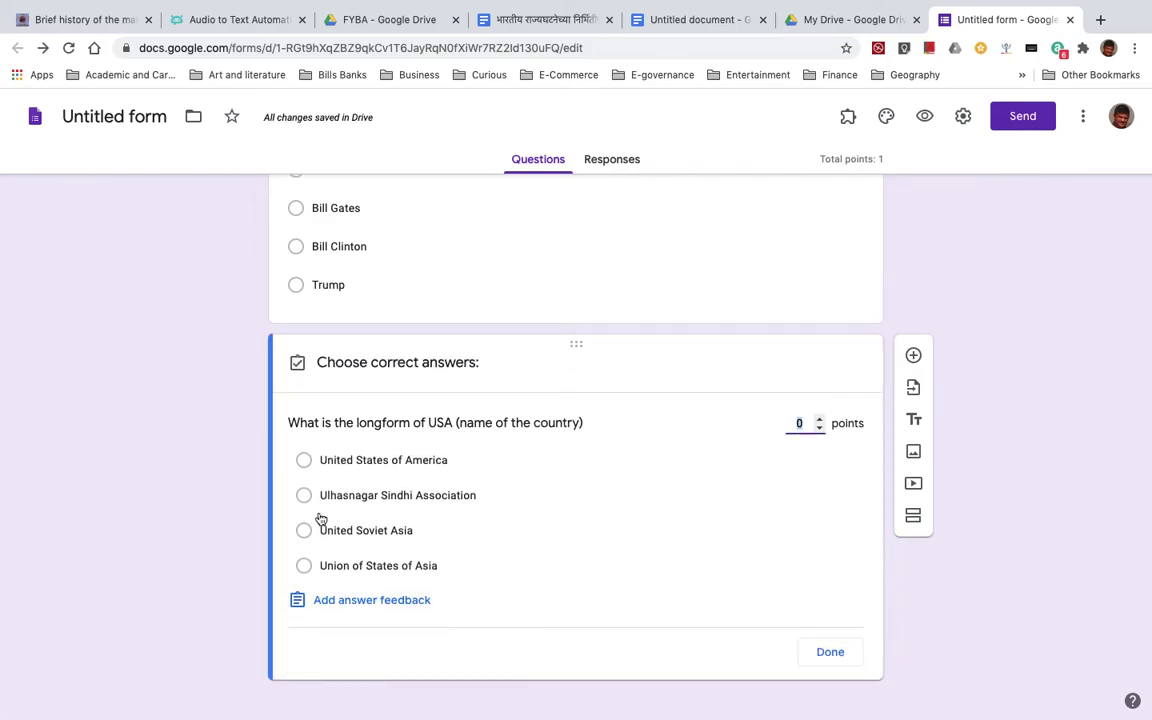
click(305, 460)
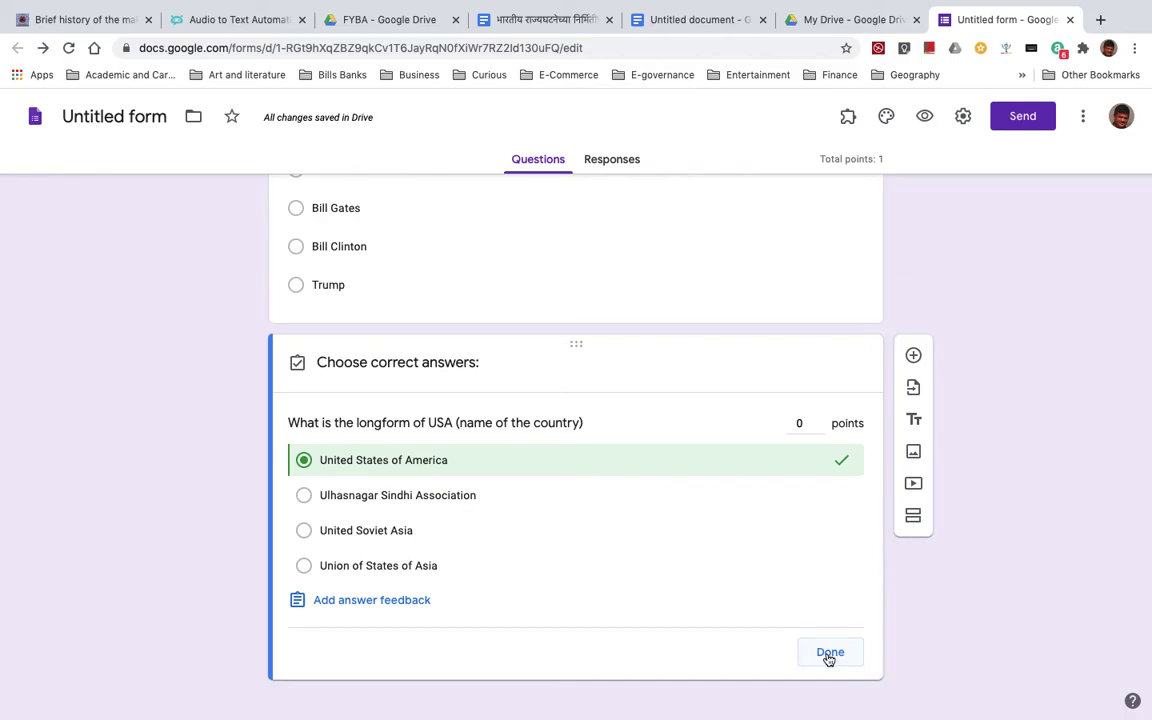
click(829, 655)
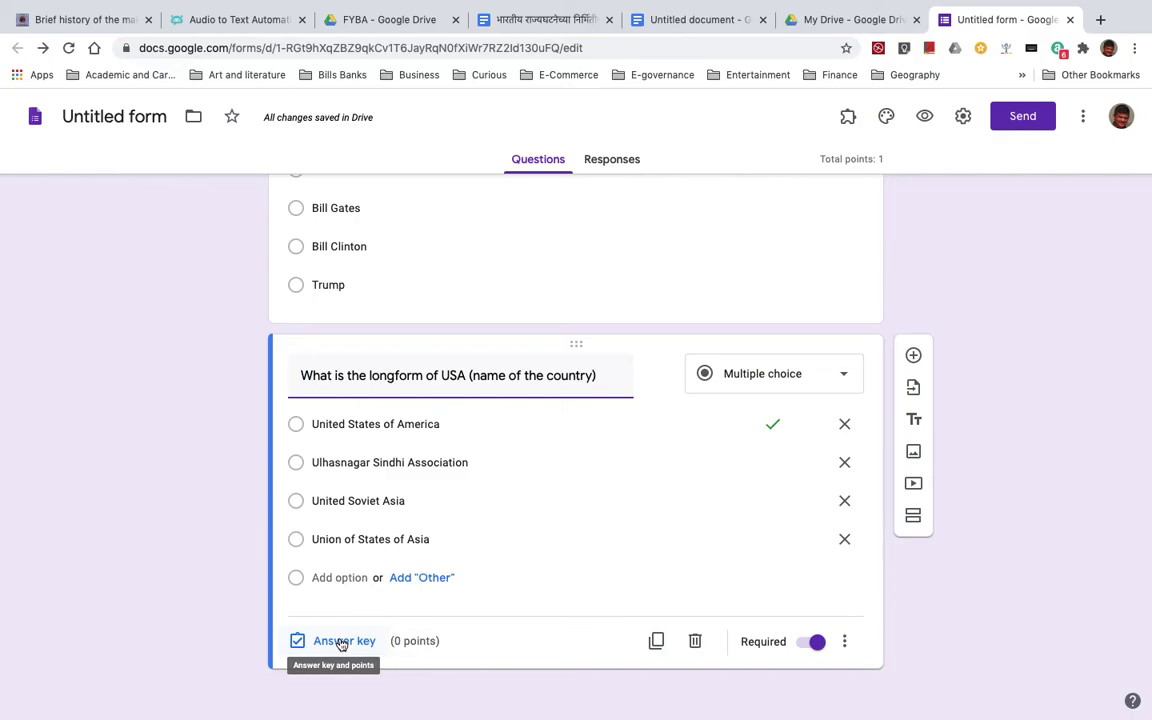
click(341, 645)
click(817, 419)
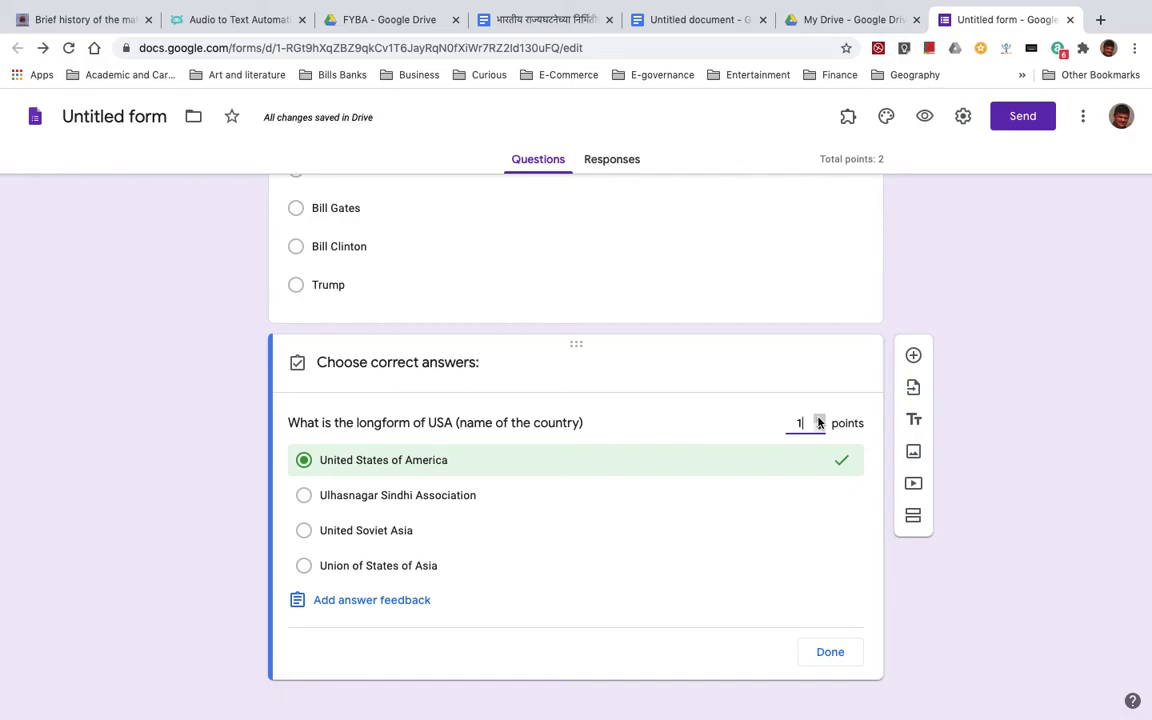
click(830, 653)
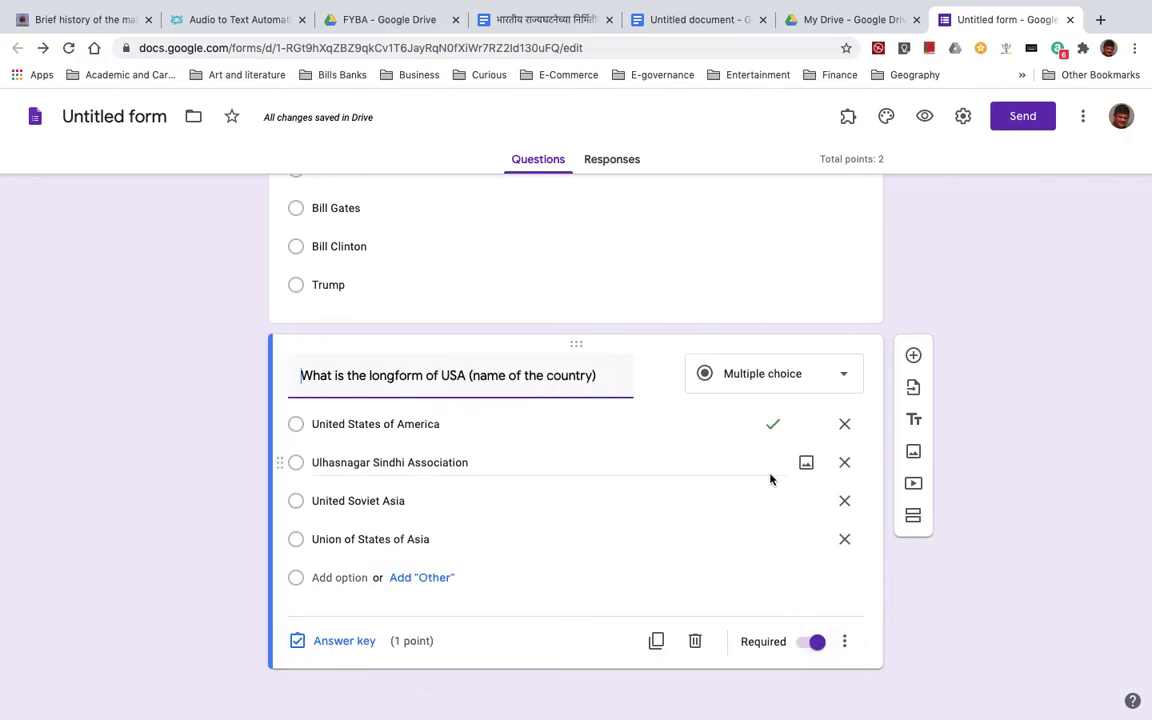
- Add a question 'Putin is the President of' with choices Russian federation, Ukraine, Moldova, USA
scroll(770, 474, up, 3)
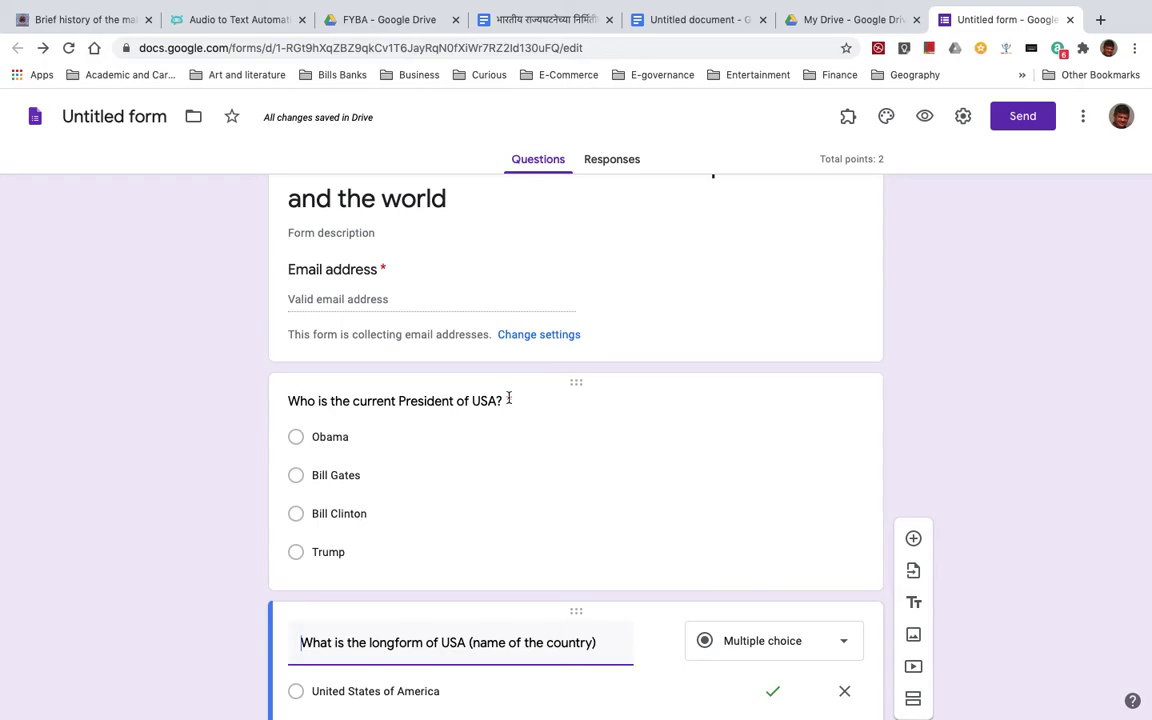
scroll(512, 405, down, 3)
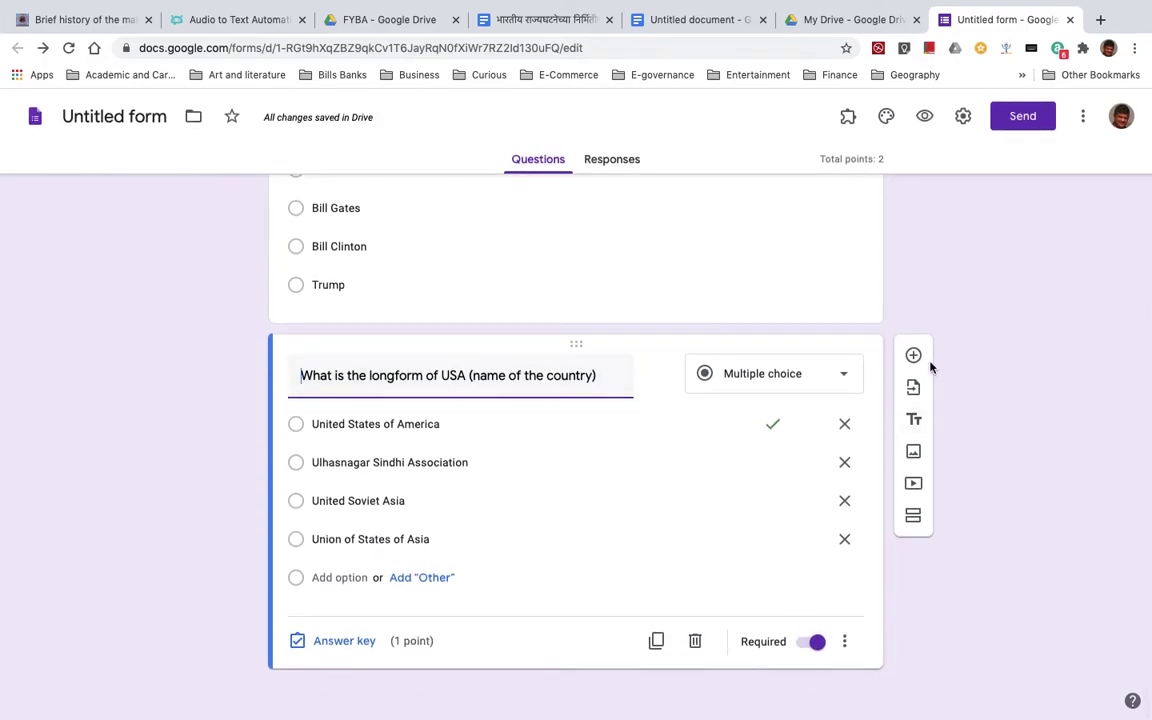
click(913, 355)
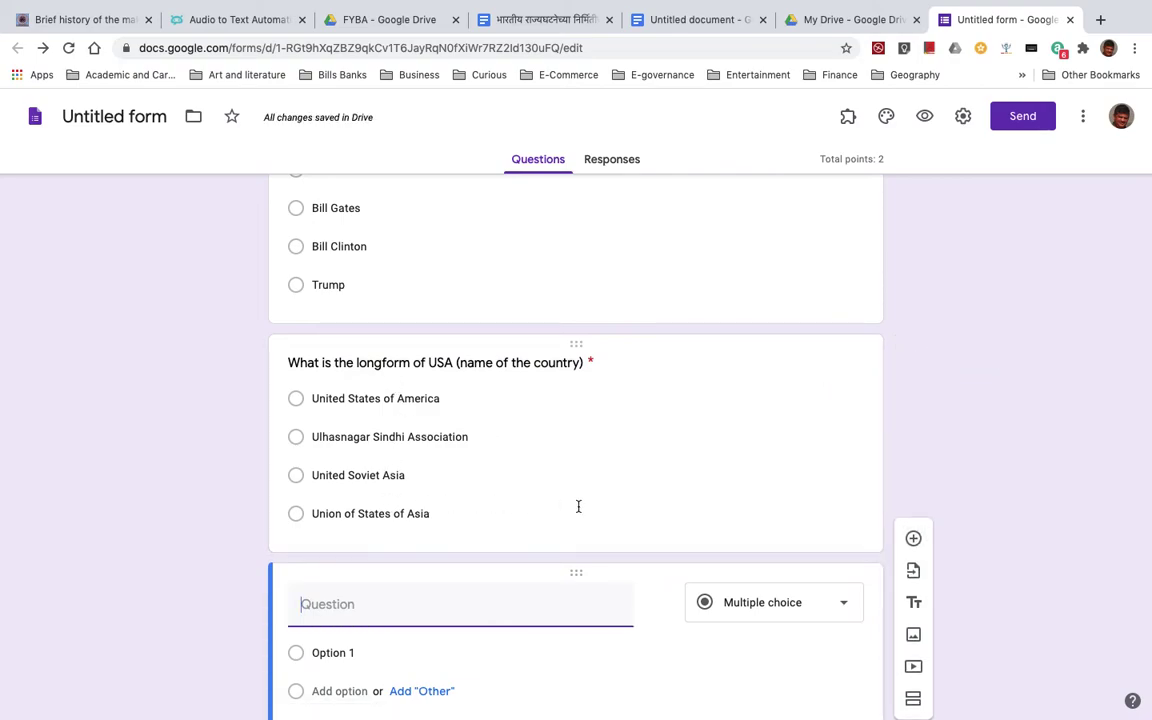
scroll(589, 513, up, 1)
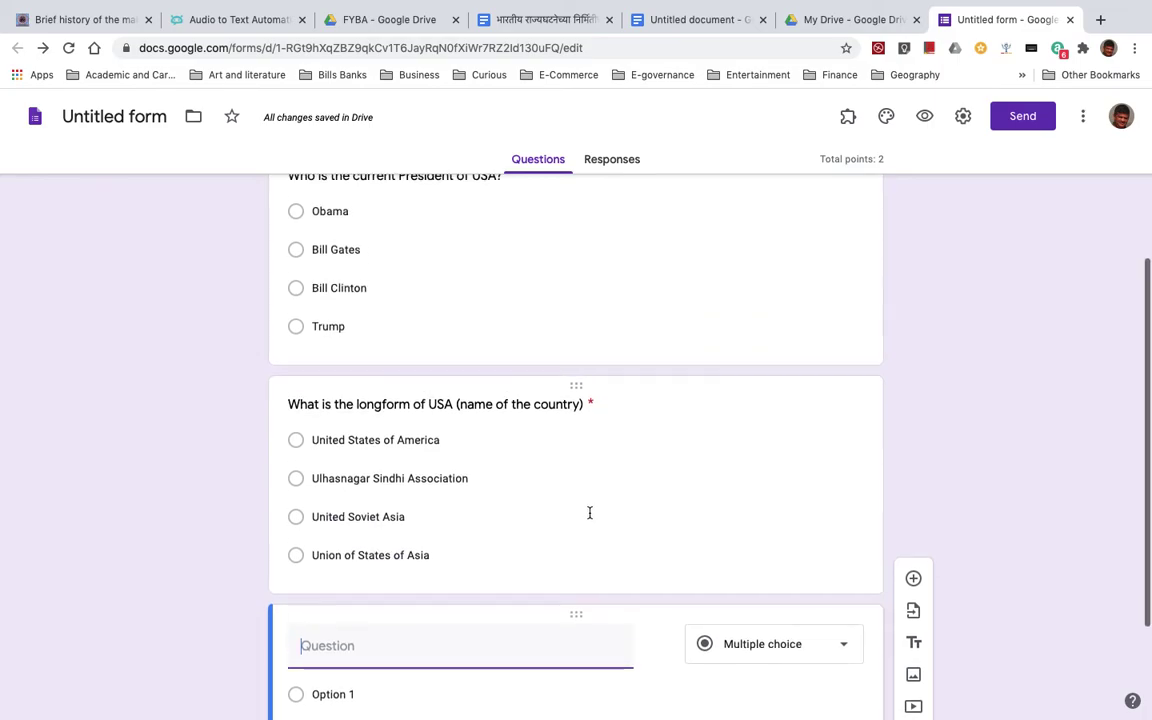
scroll(589, 513, down, 3)
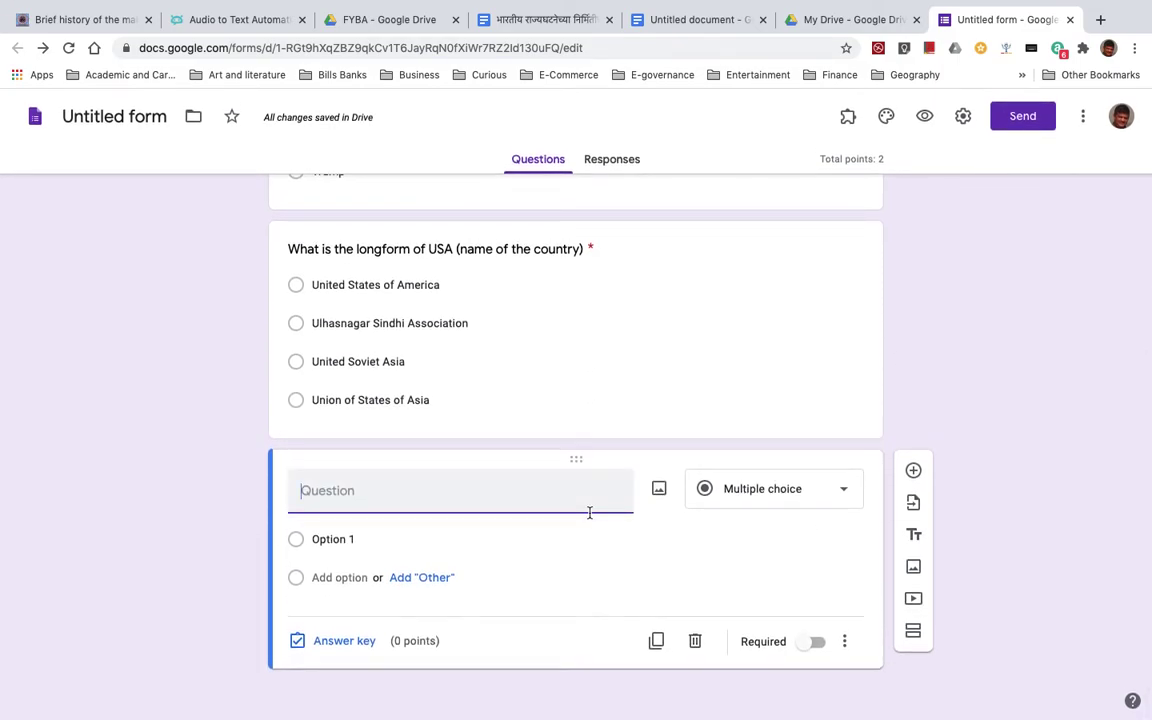
text(Putin i)
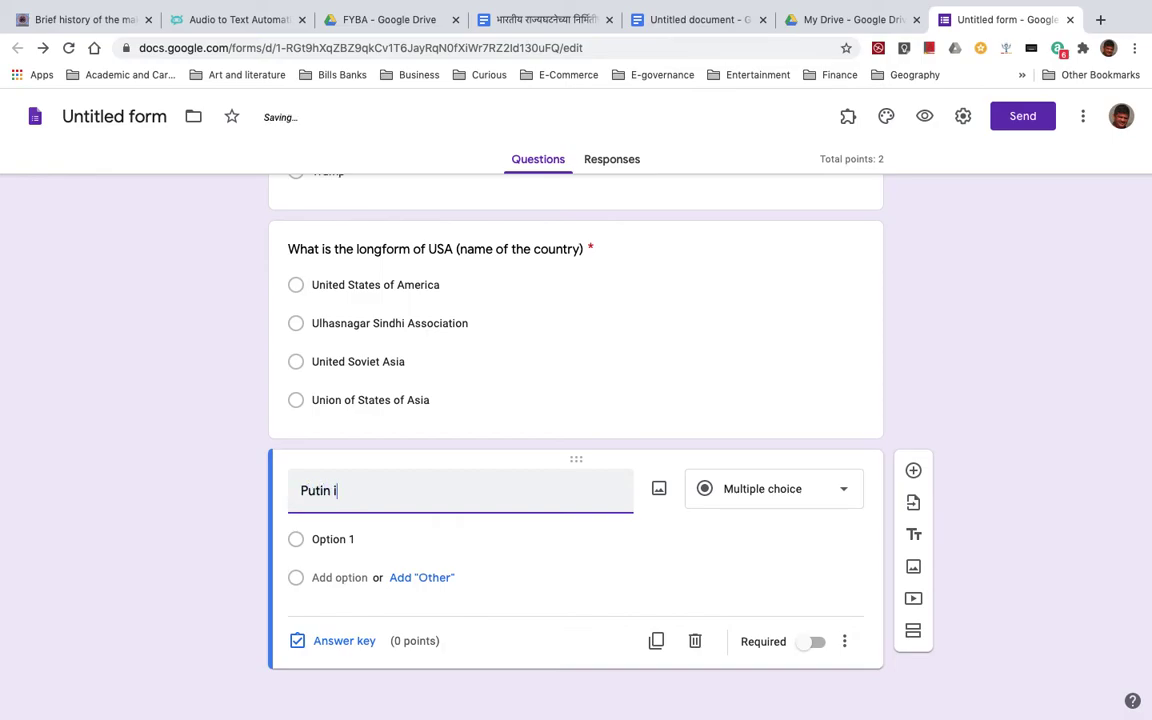
text(s the President of)
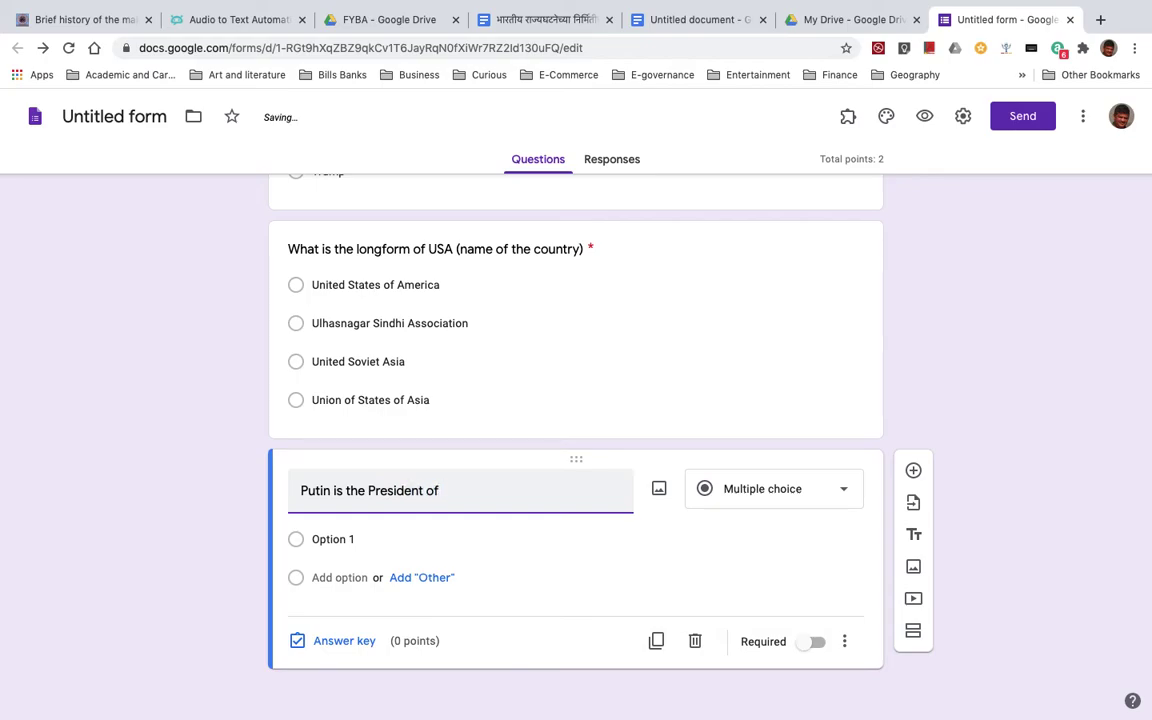
click(314, 540)
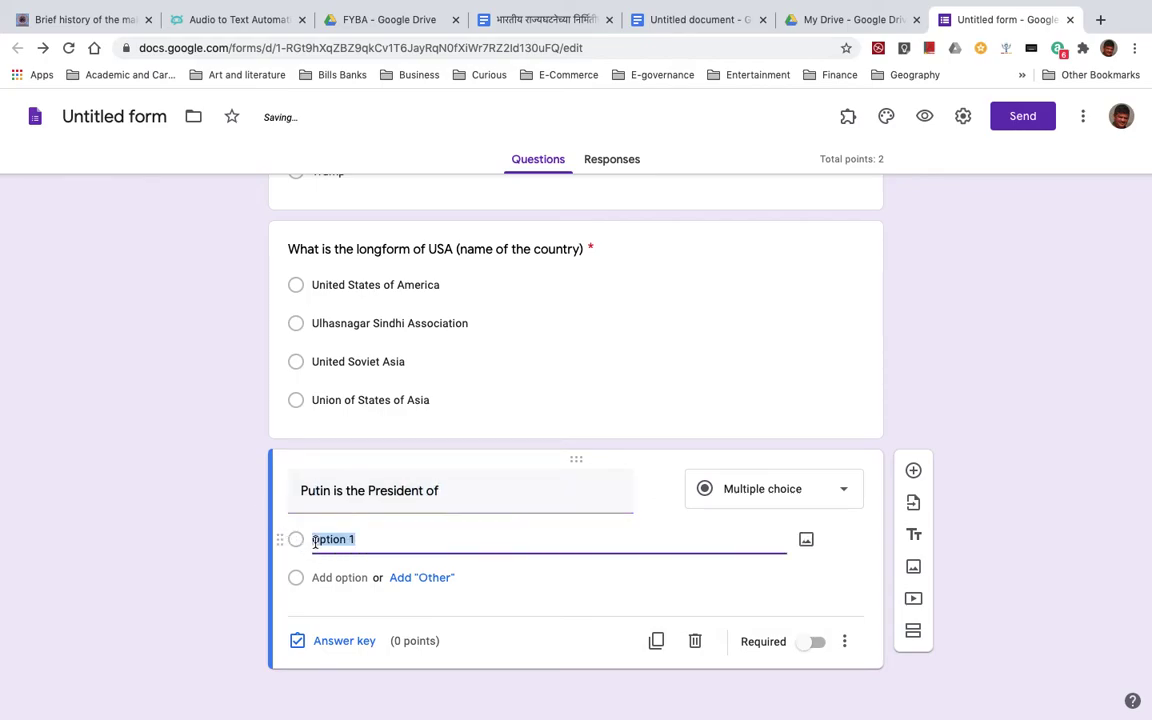
text(Russian )
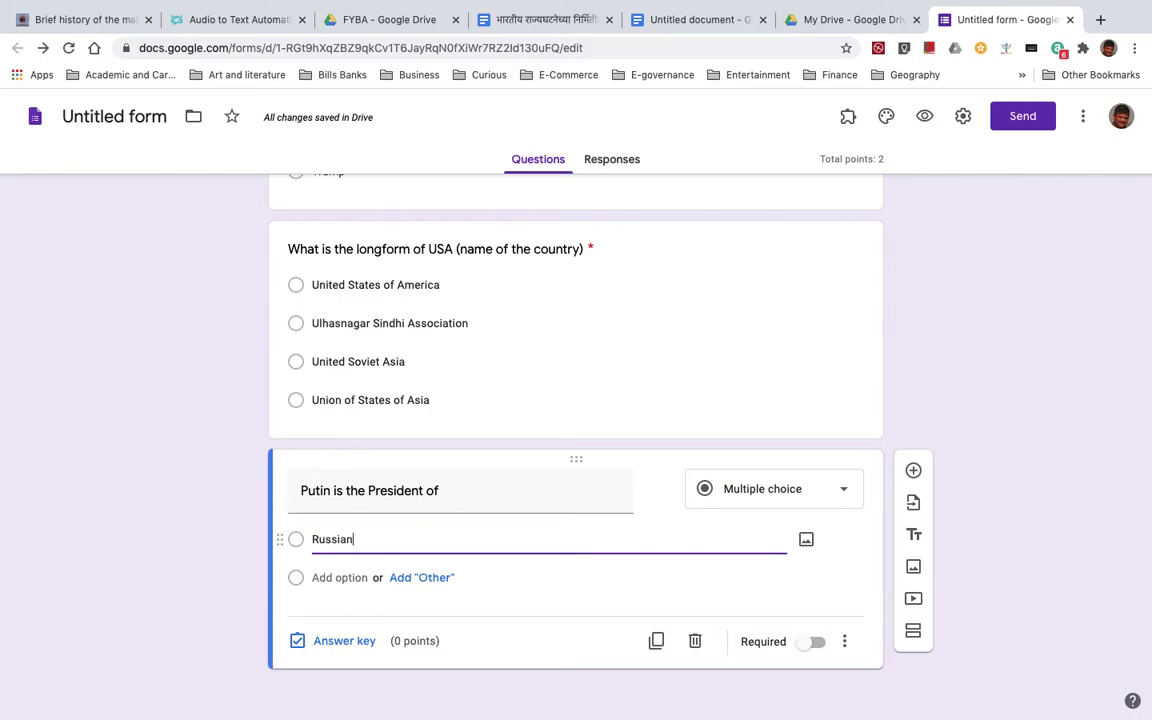
text(federation)
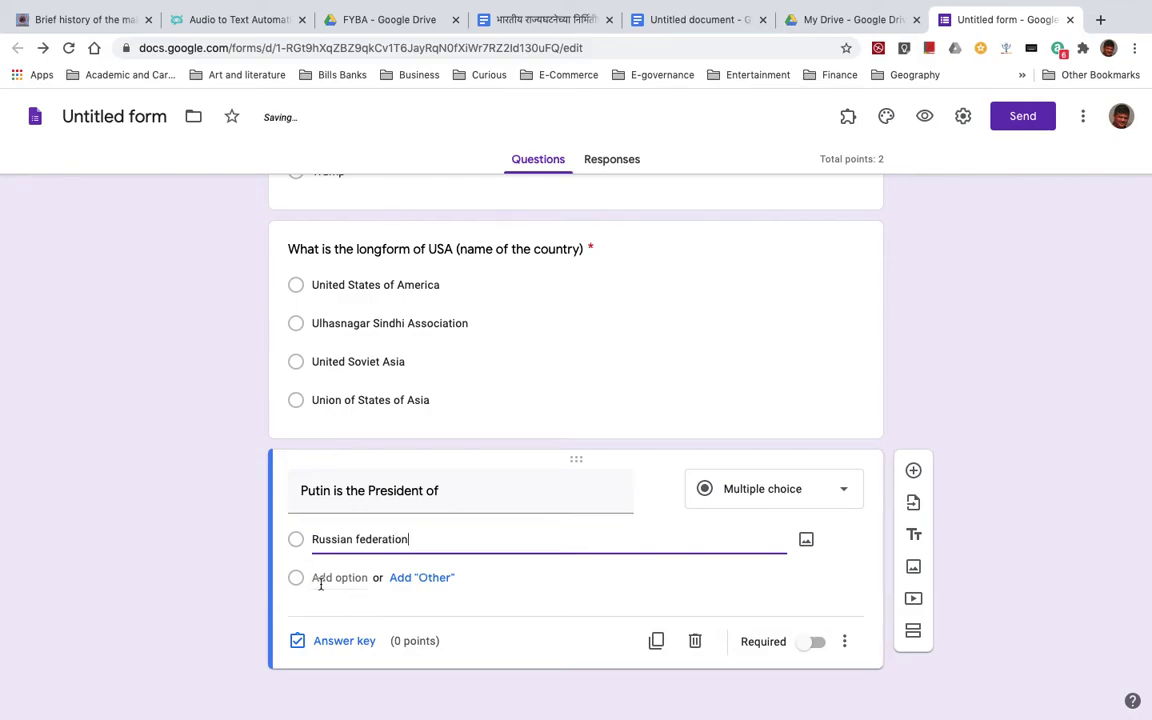
click(321, 580)
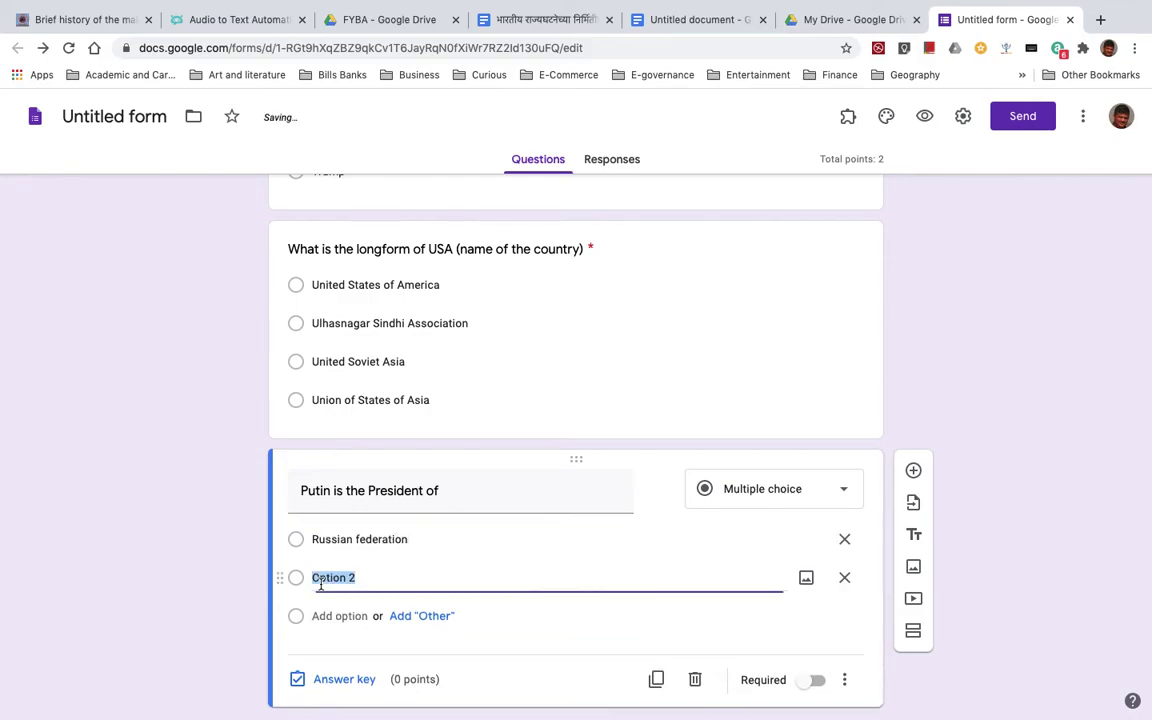
text(Ukraine)
click(324, 618)
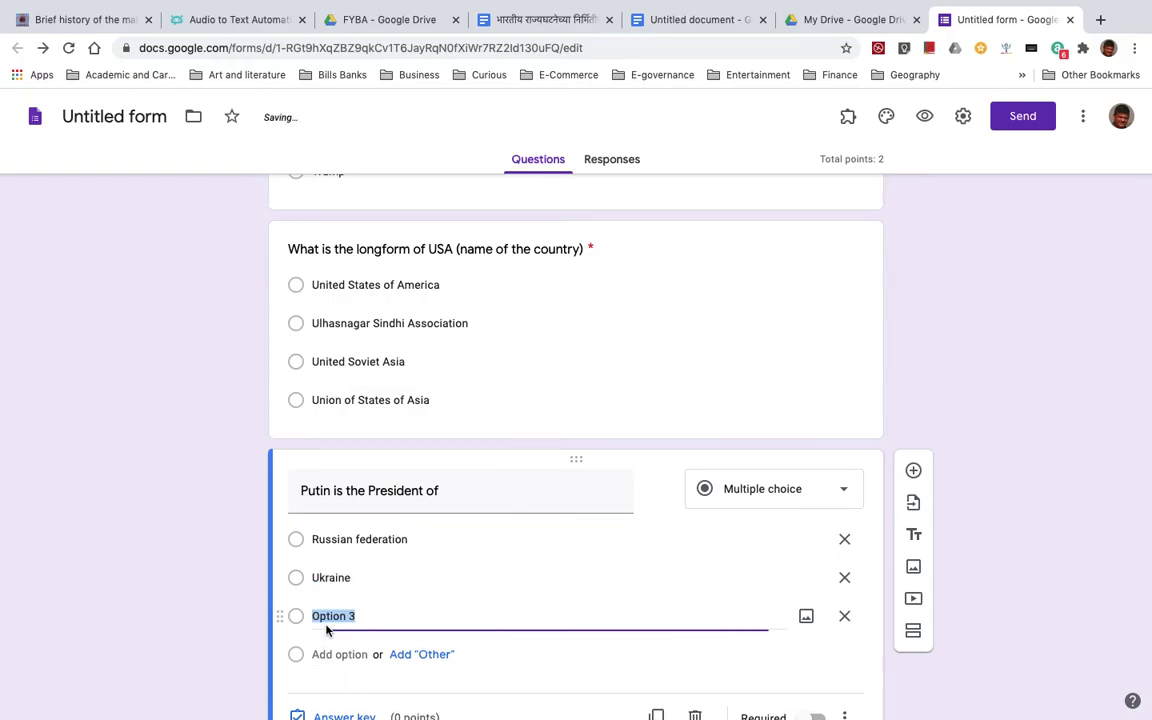
text(Moldova)
click(321, 660)
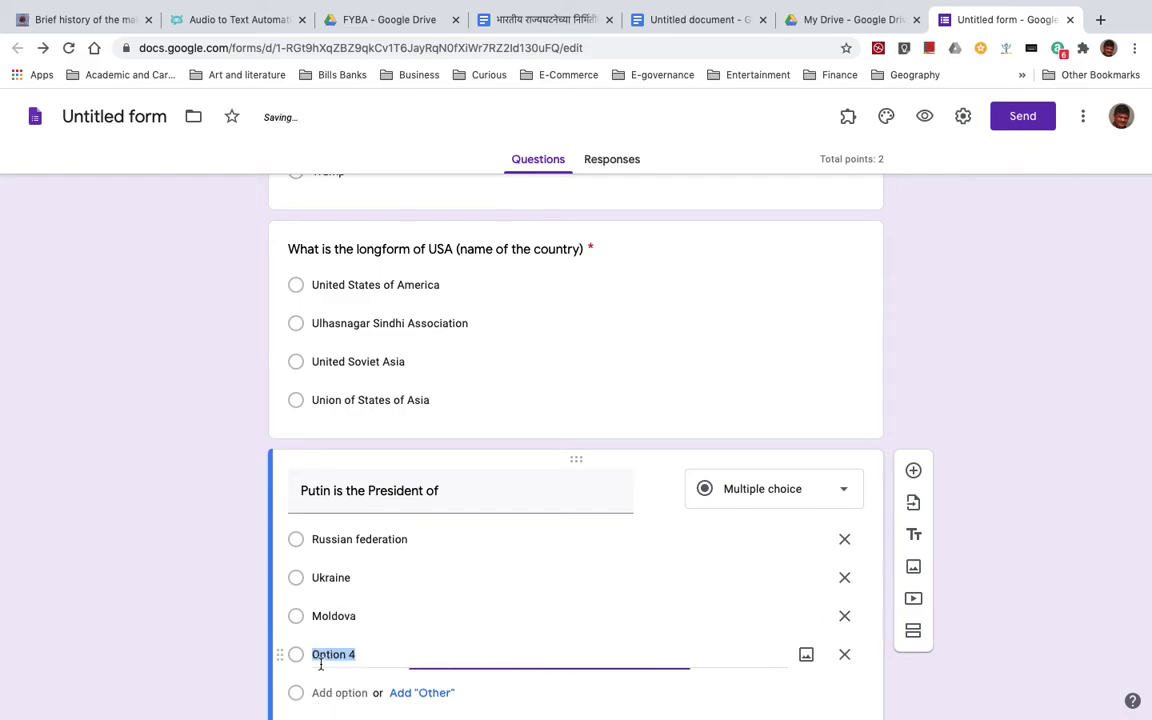
text(USA)
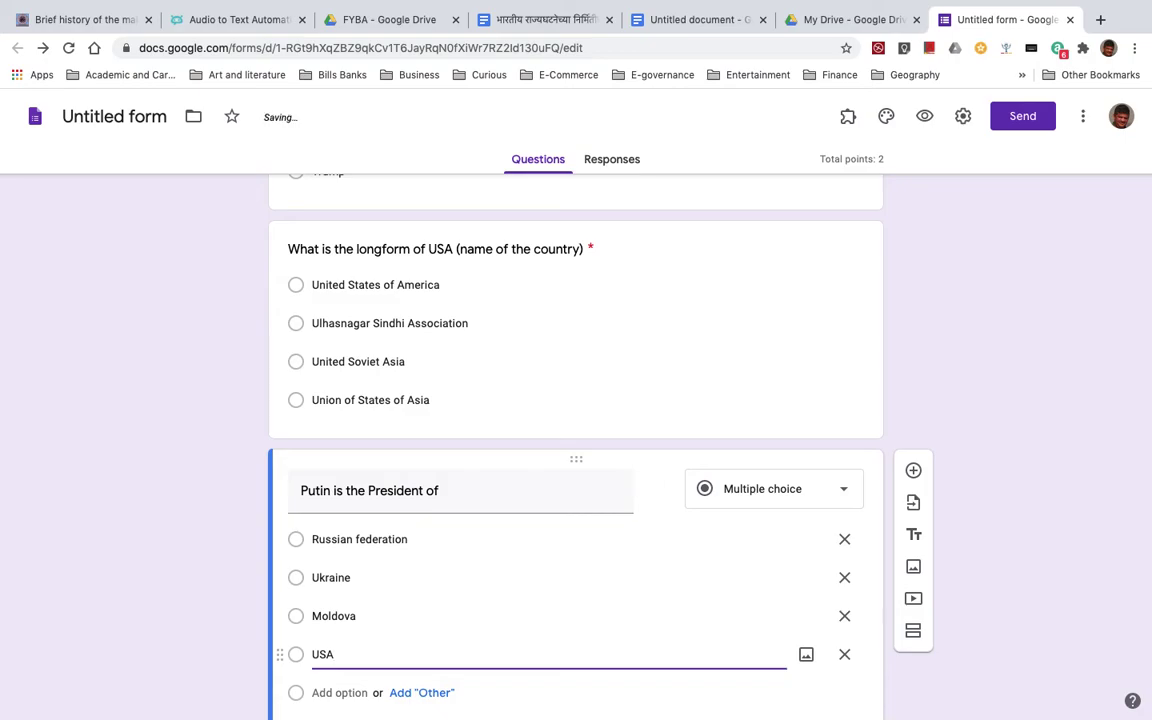
- Make it required and set Russian federation as the correct answer worth 1 point
scroll(576, 450, down, 2)
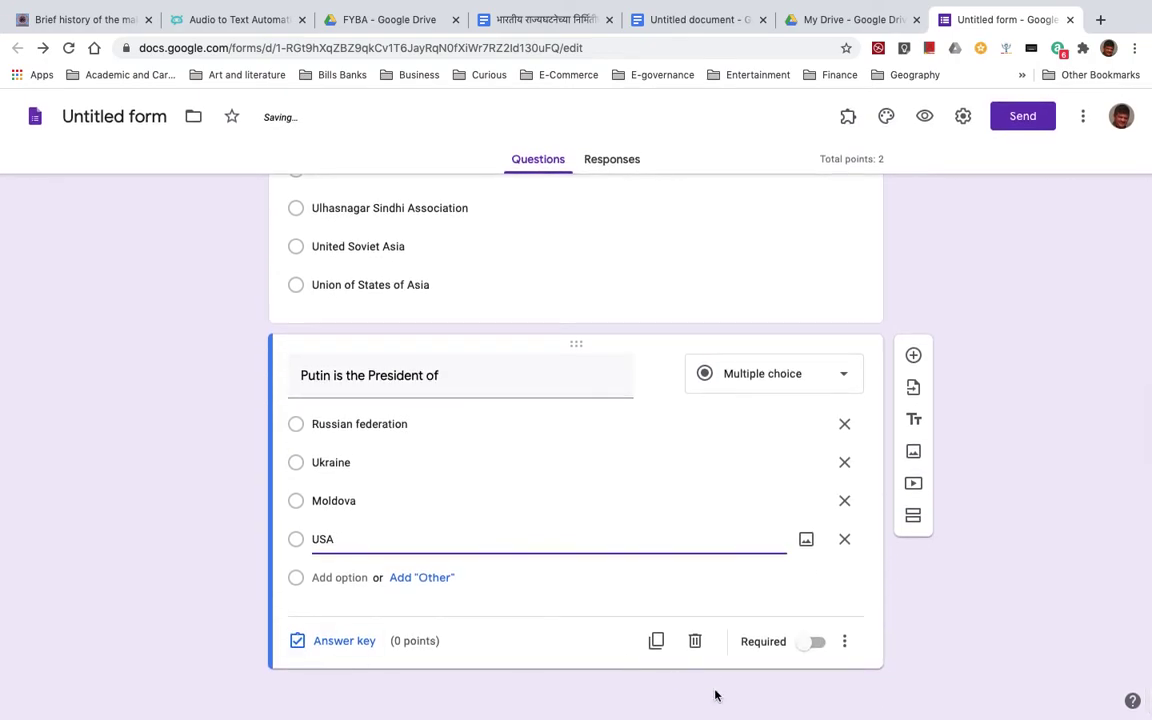
click(817, 643)
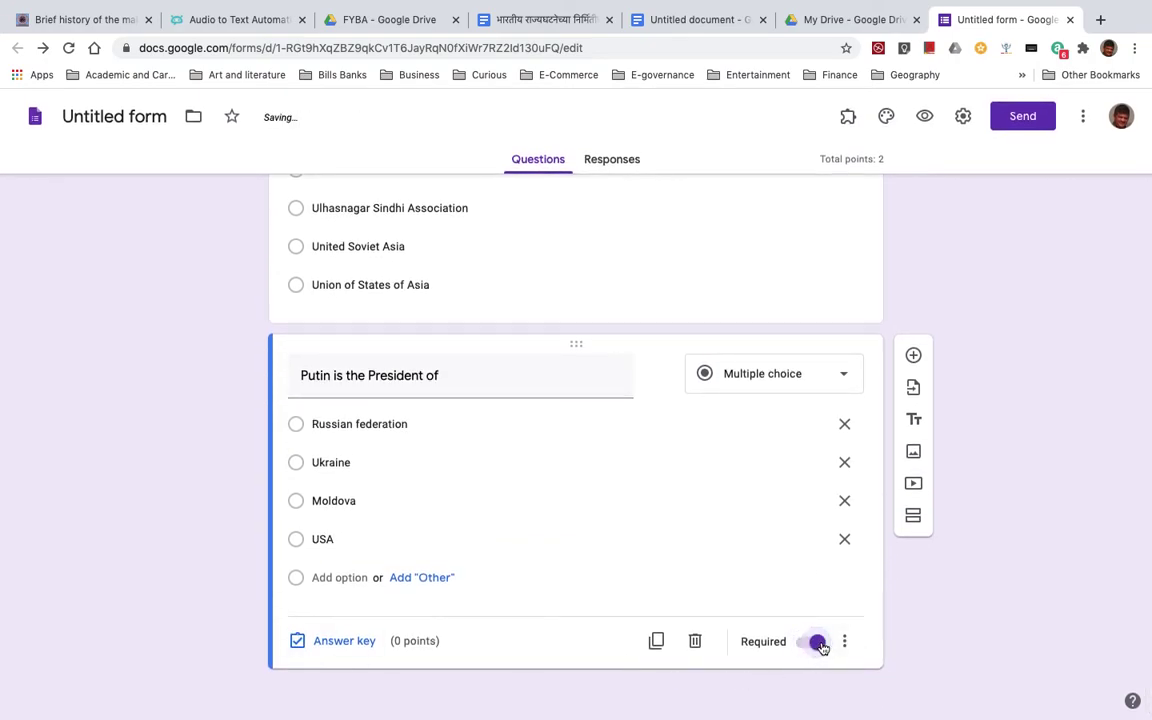
click(345, 645)
click(819, 419)
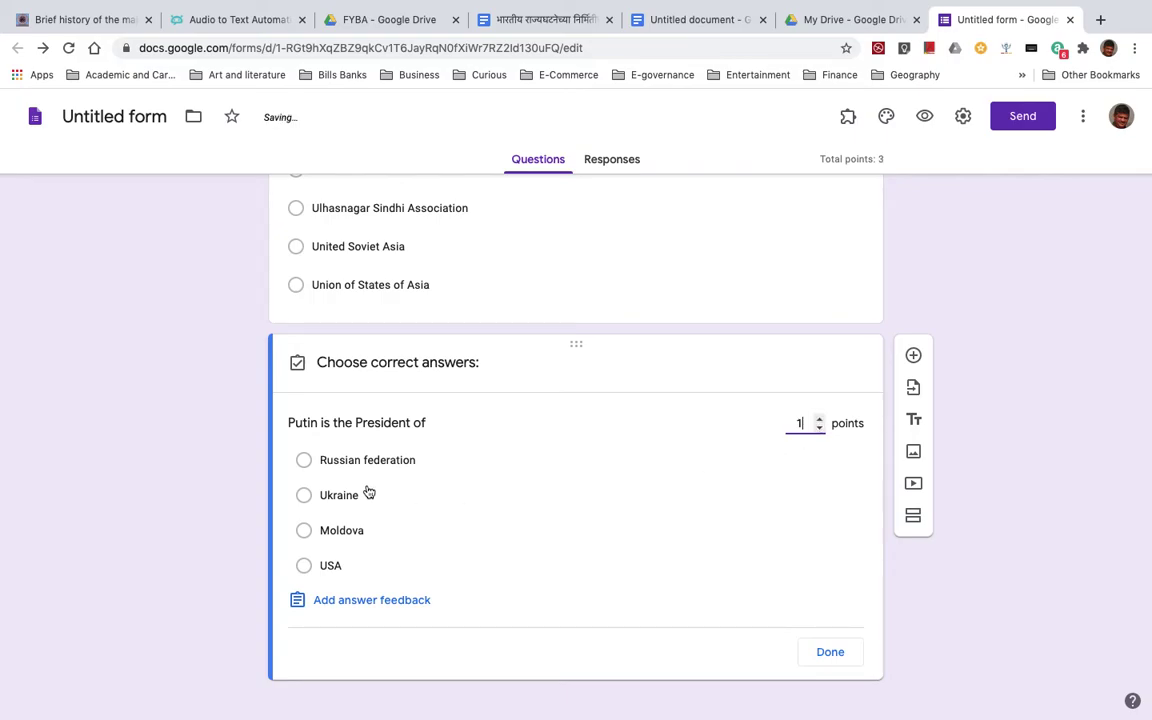
click(306, 463)
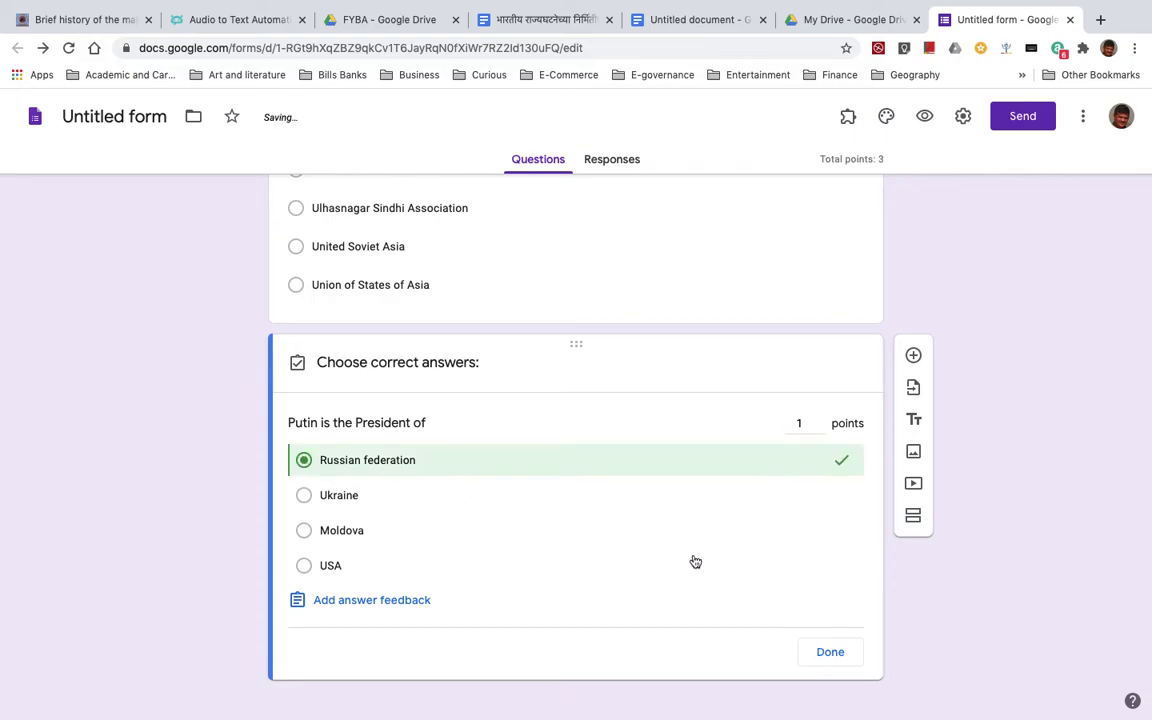
click(829, 652)
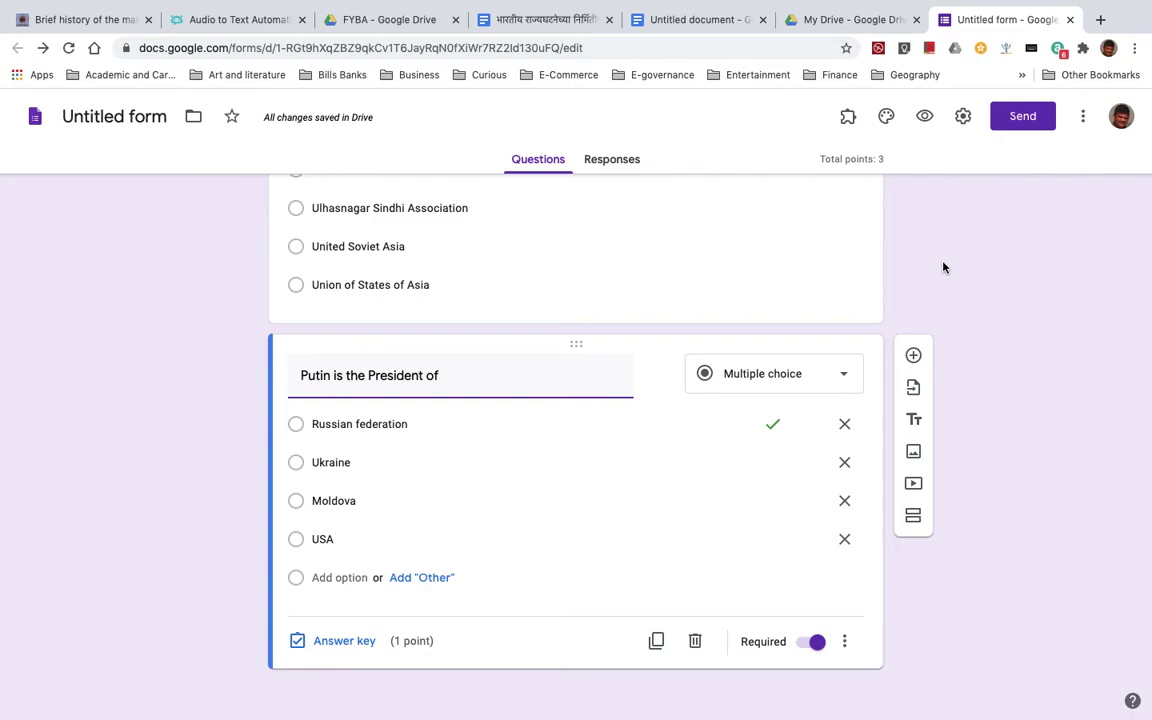
- Preview the quiz as a respondent and enter the respondent's email address
scroll(943, 267, up, 1)
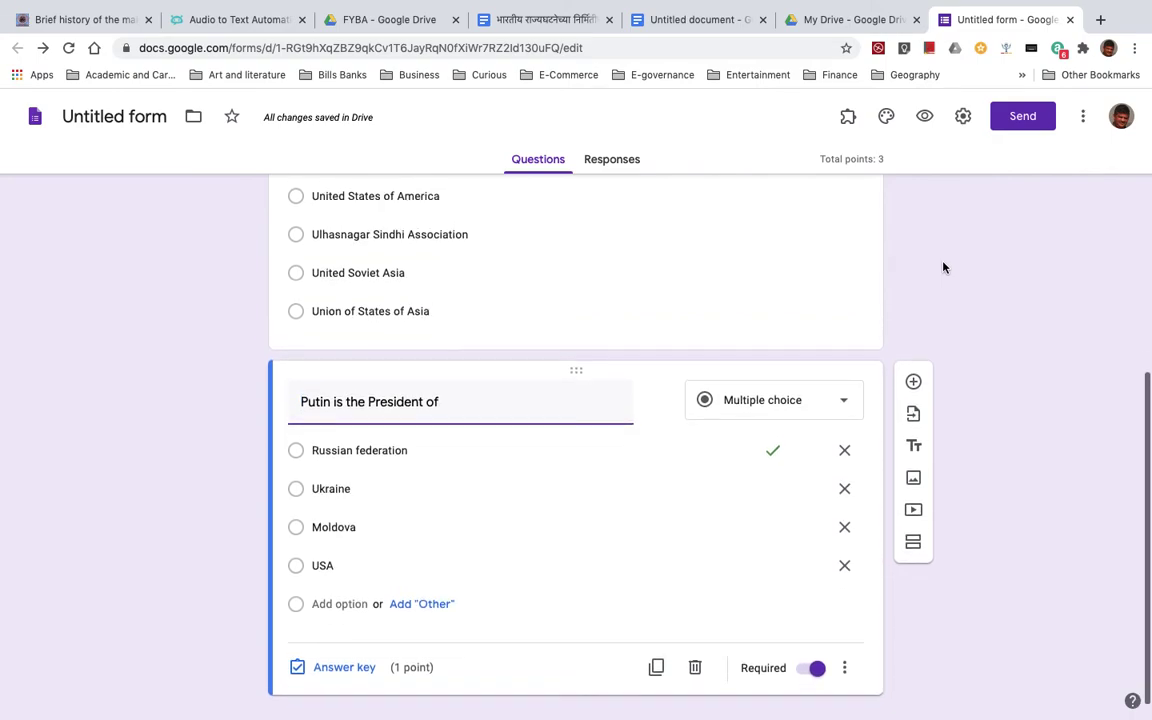
scroll(900, 220, up, 1)
scroll(995, 224, up, 2)
scroll(993, 223, up, 5)
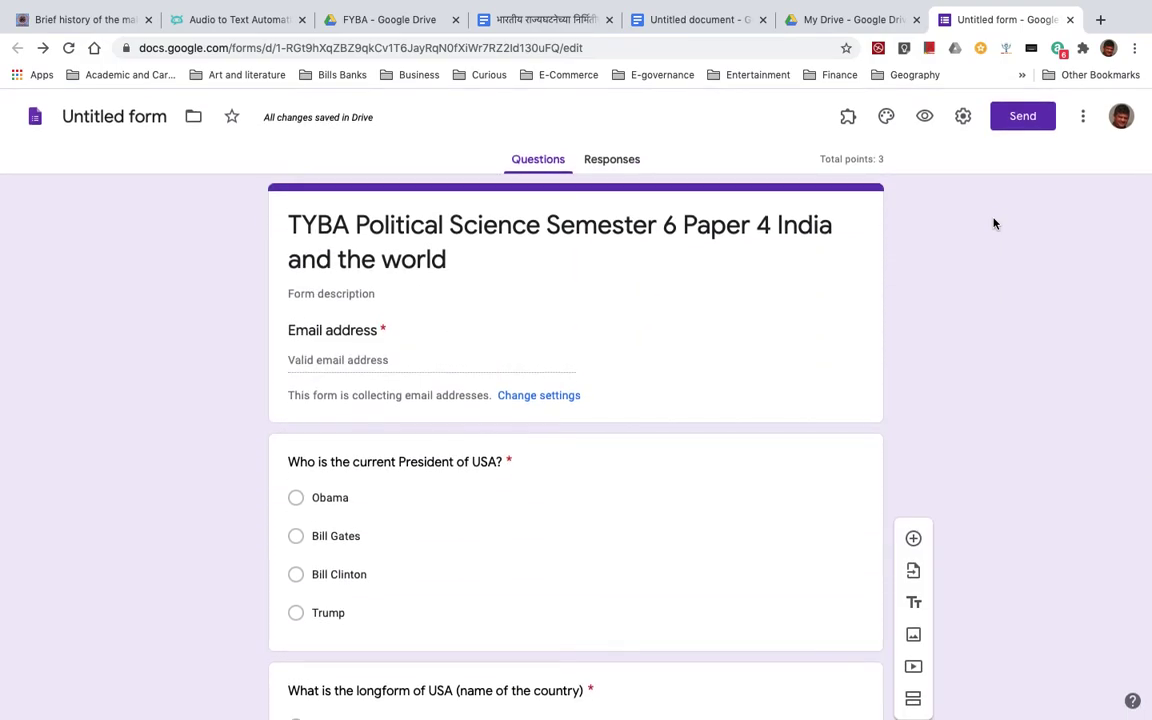
click(925, 118)
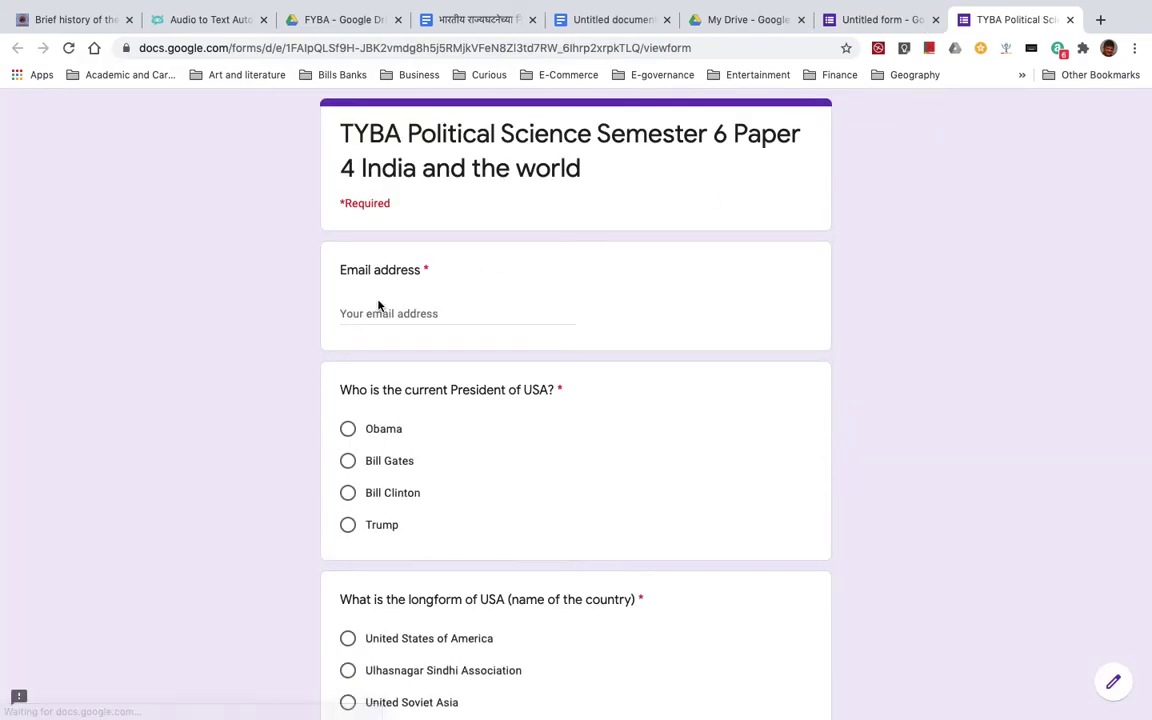
click(363, 315)
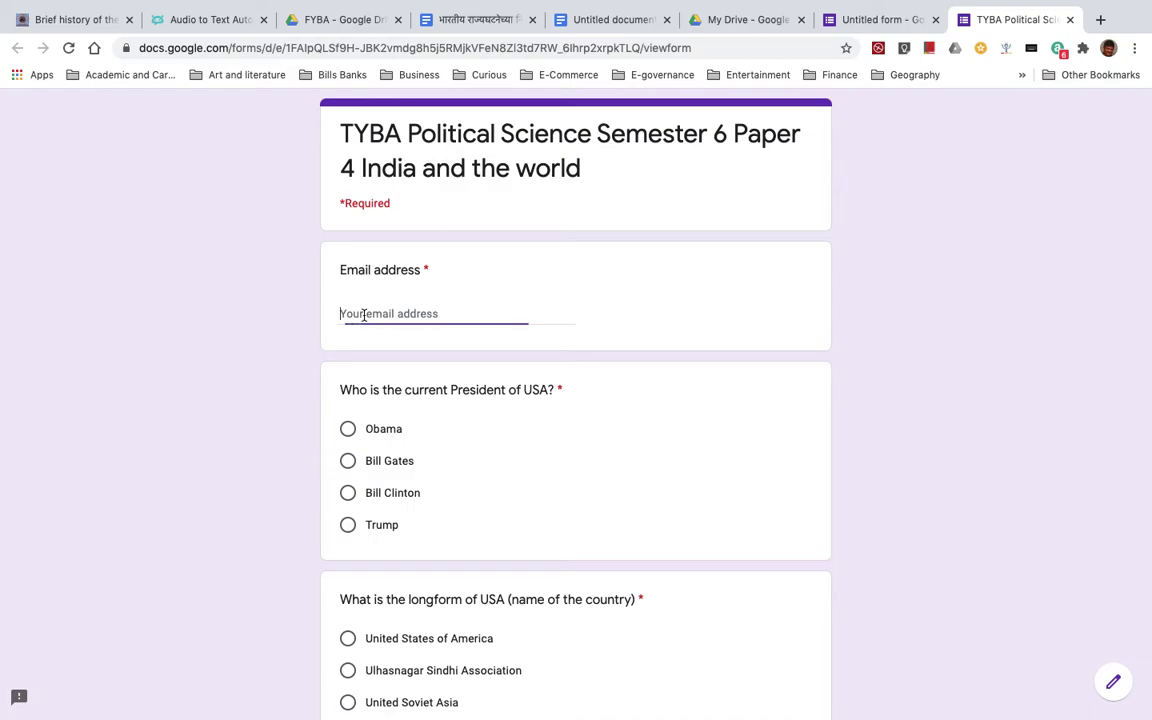
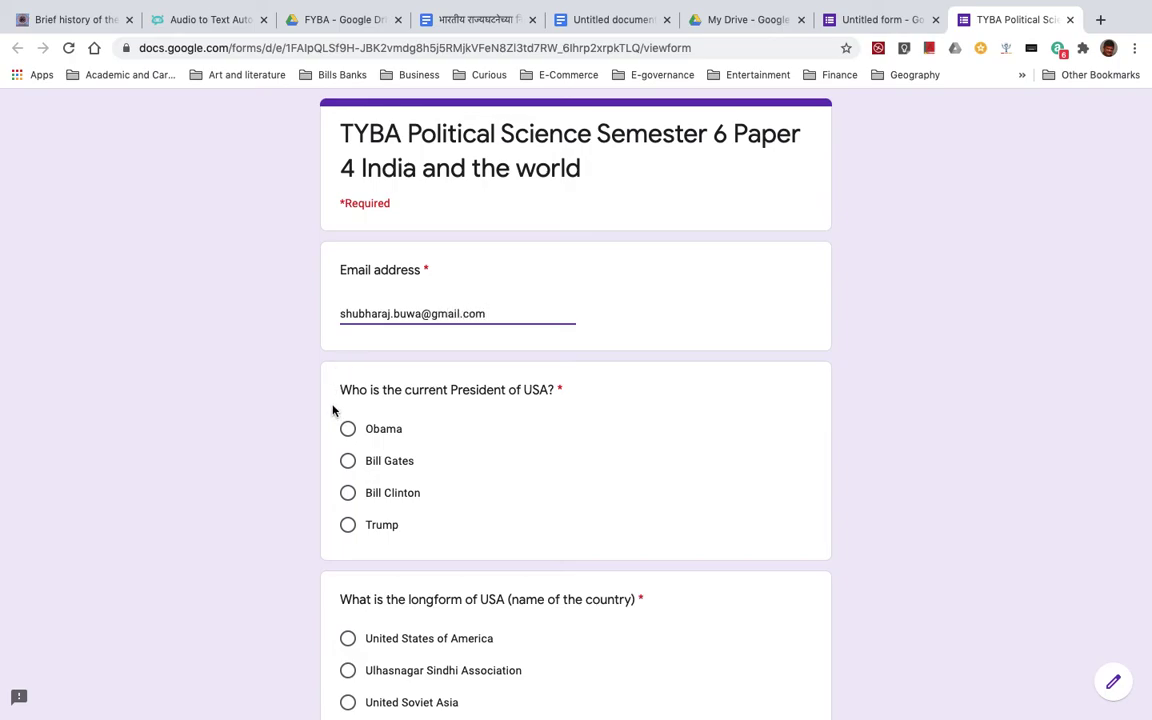
- Answer Trump for the first question, dismissing the Adobe Flash update prompt
scroll(309, 429, down, 2)
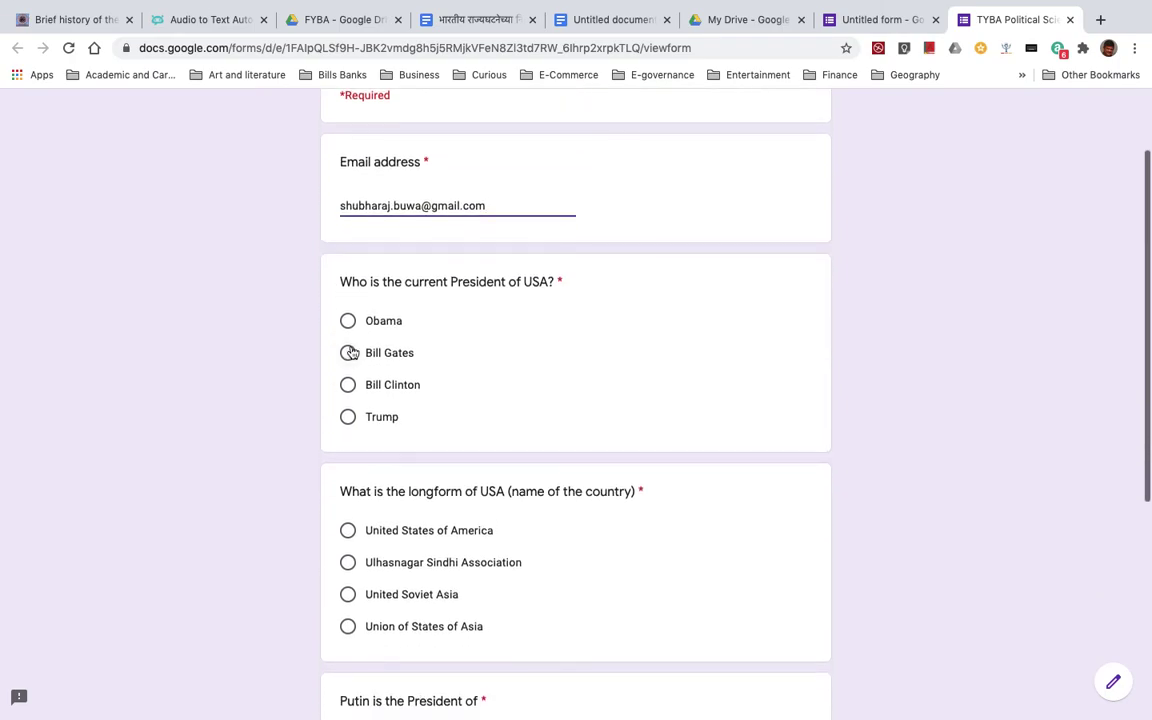
click(347, 417)
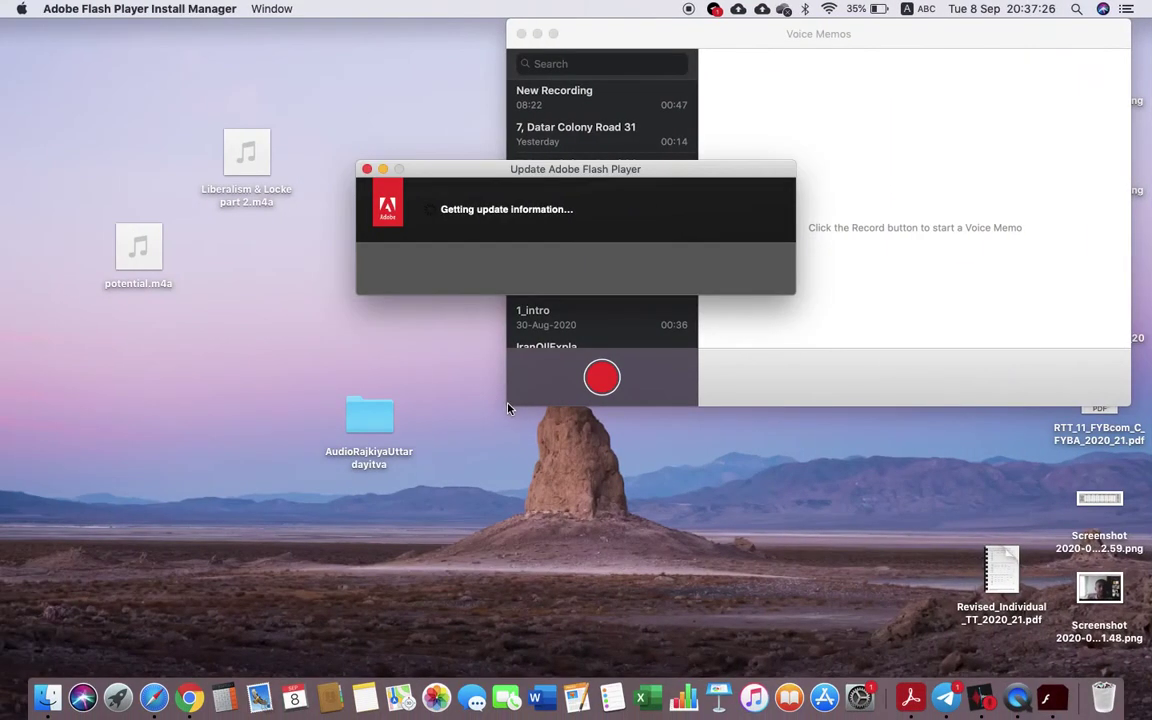
click(368, 170)
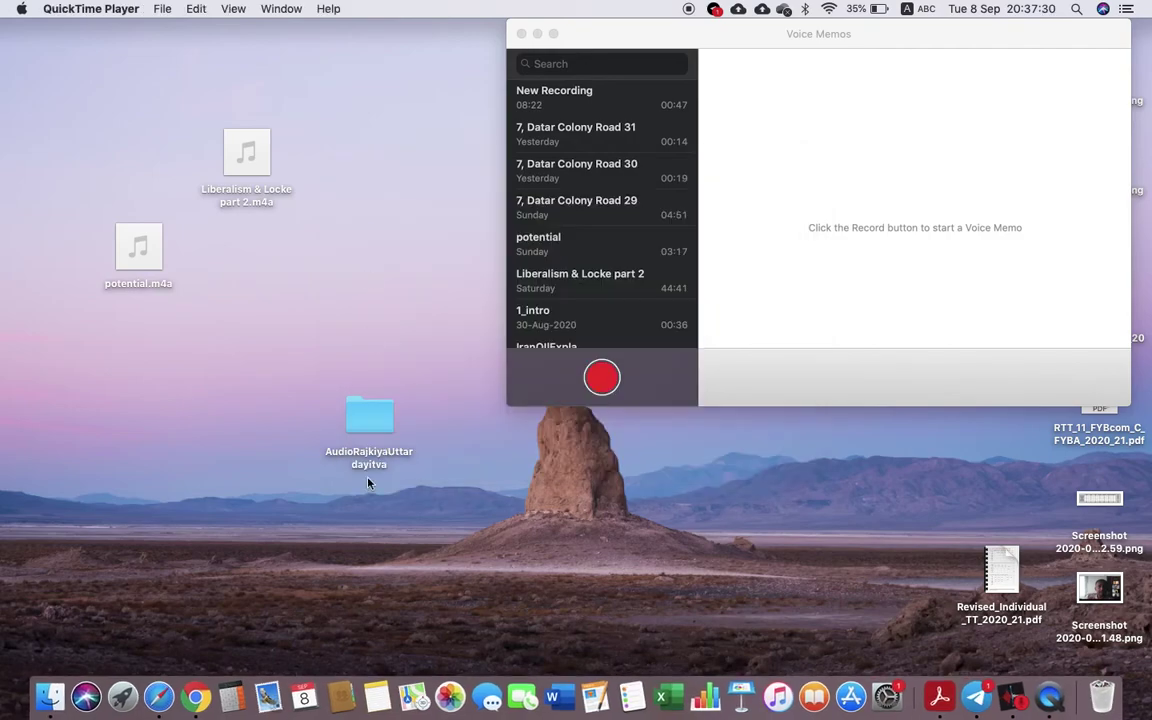
click(198, 668)
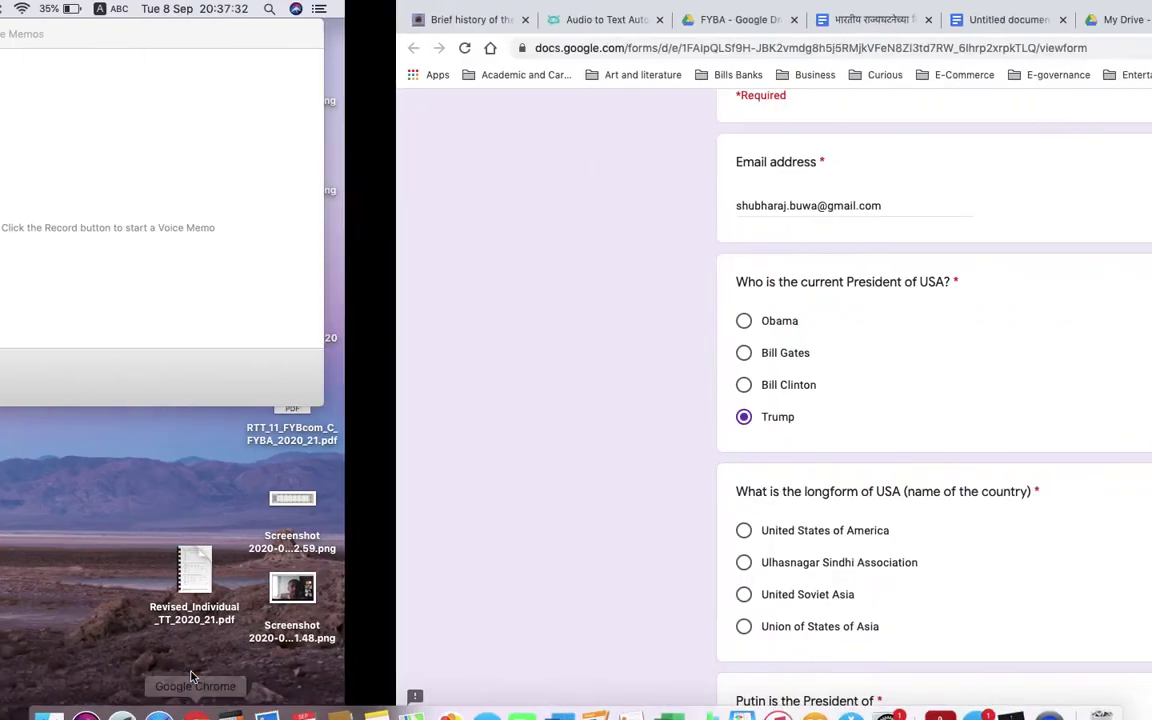
- Choose United States of America and Russian federation, then submit the test response
scroll(432, 568, down, 3)
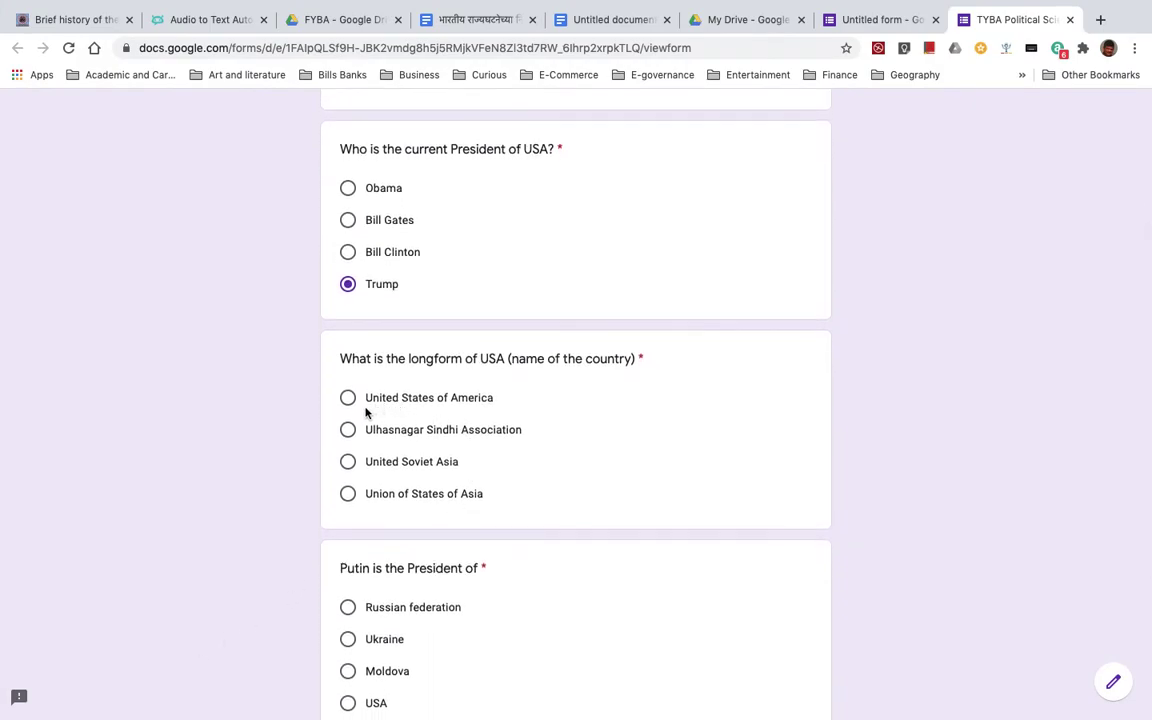
click(348, 398)
scroll(599, 457, down, 5)
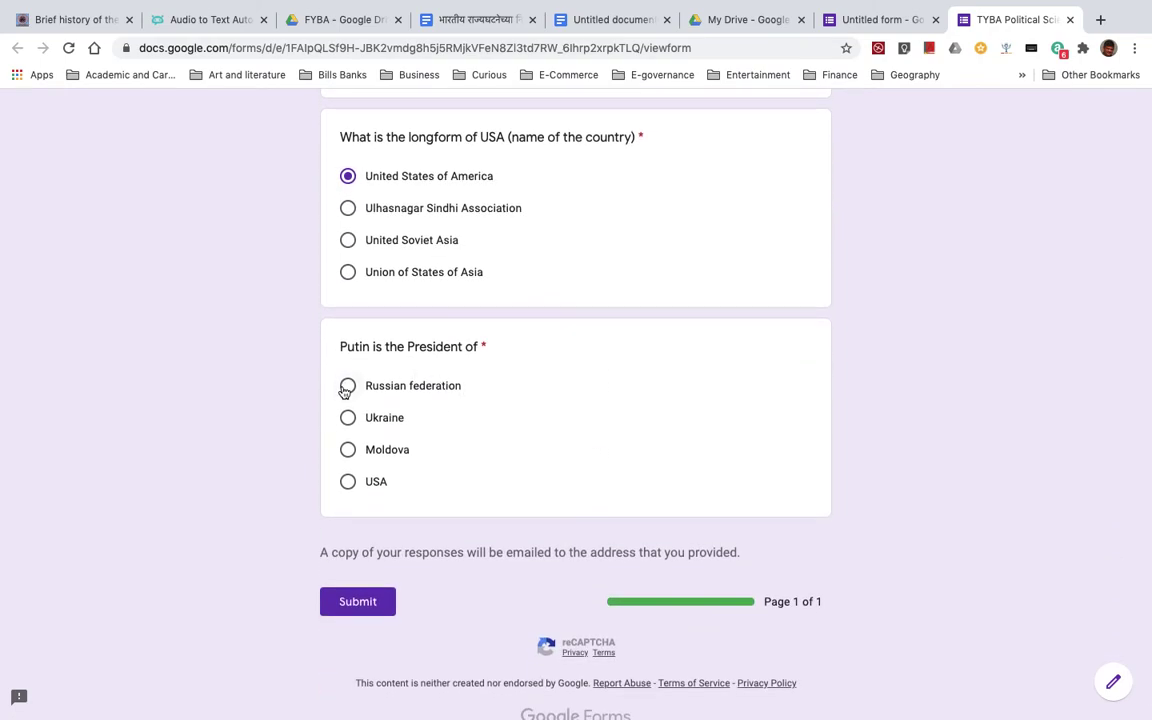
click(348, 387)
click(358, 601)
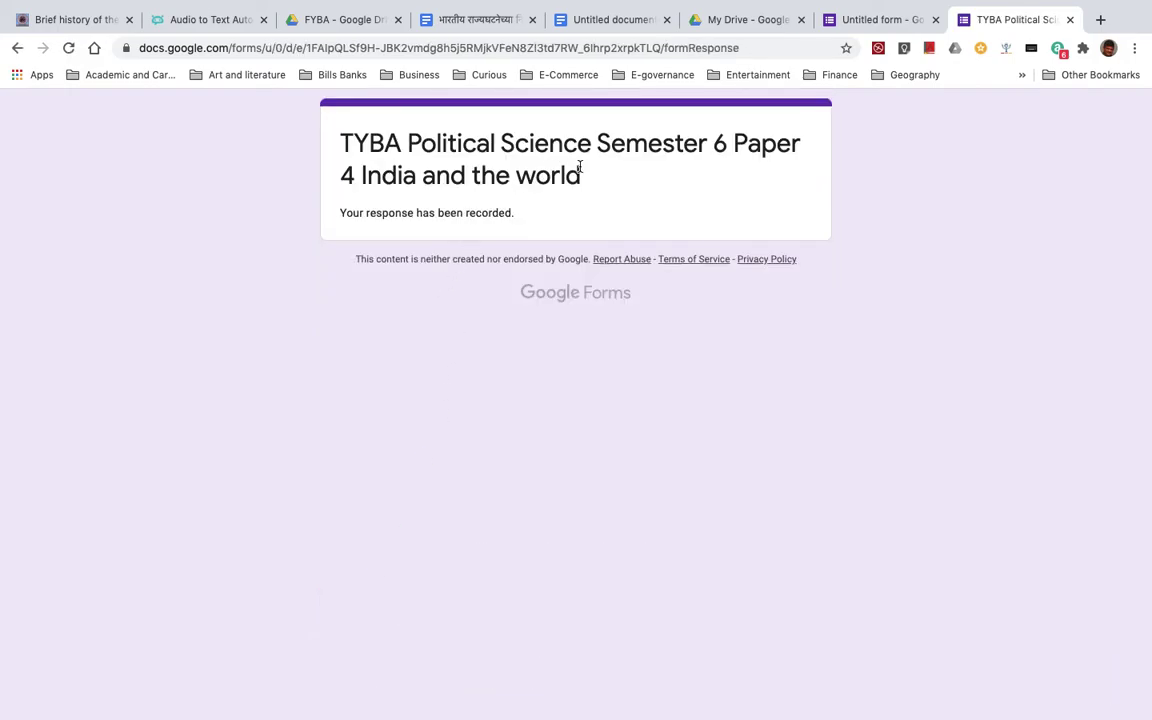
- In the form editor, view the Responses summary (1 response, 3/3) and start linking to Sheets
click(872, 24)
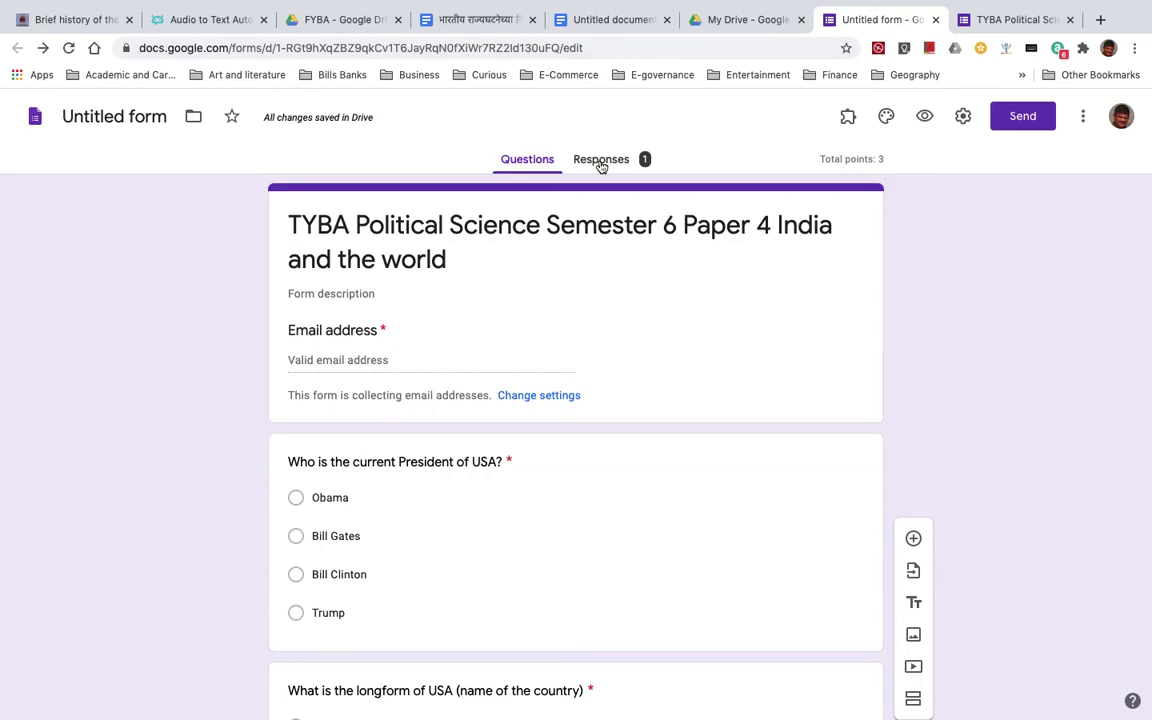
click(601, 162)
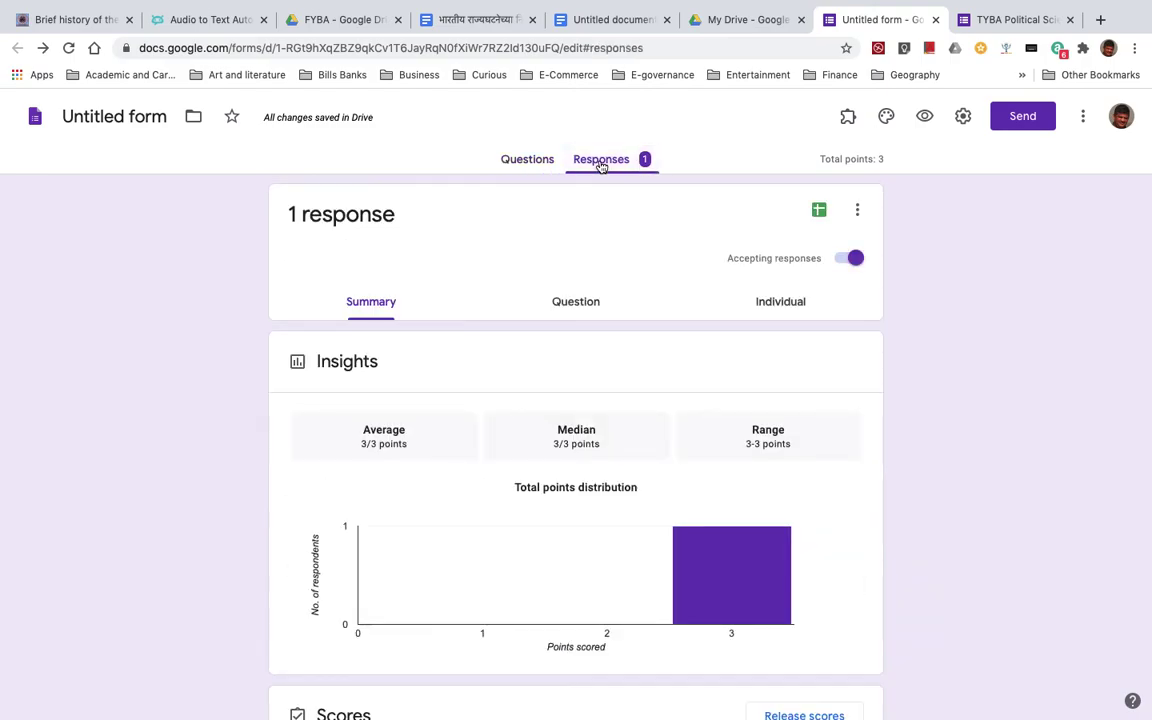
mouse_move(761, 585)
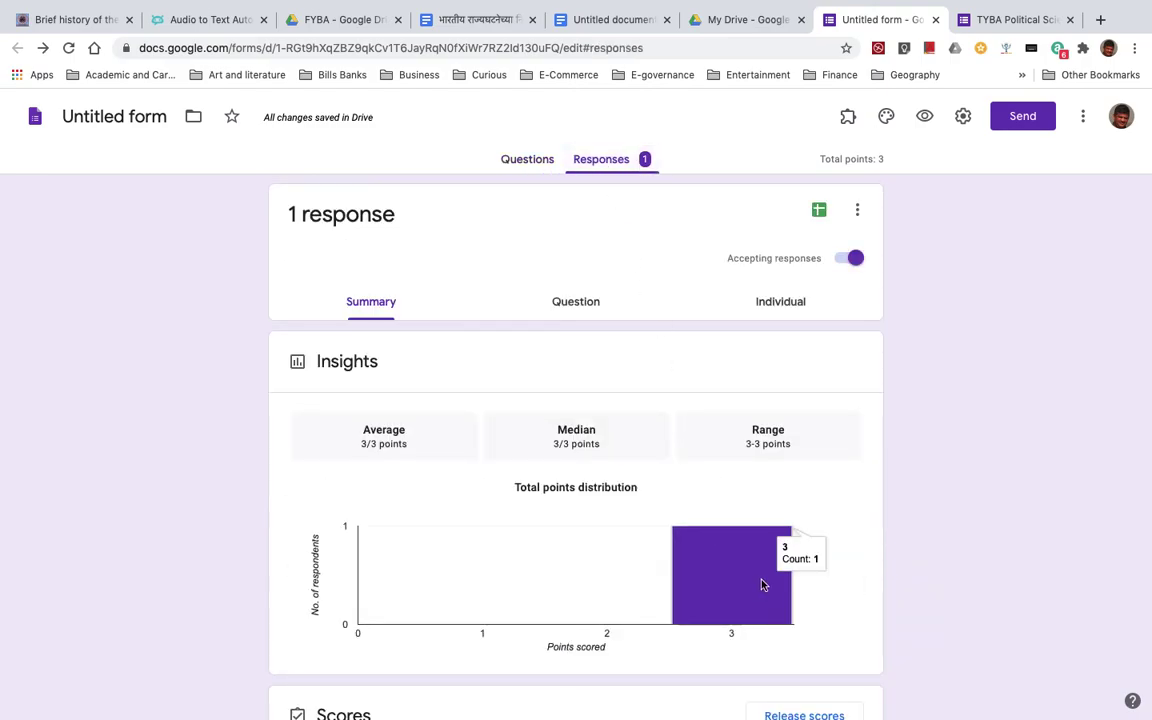
click(819, 210)
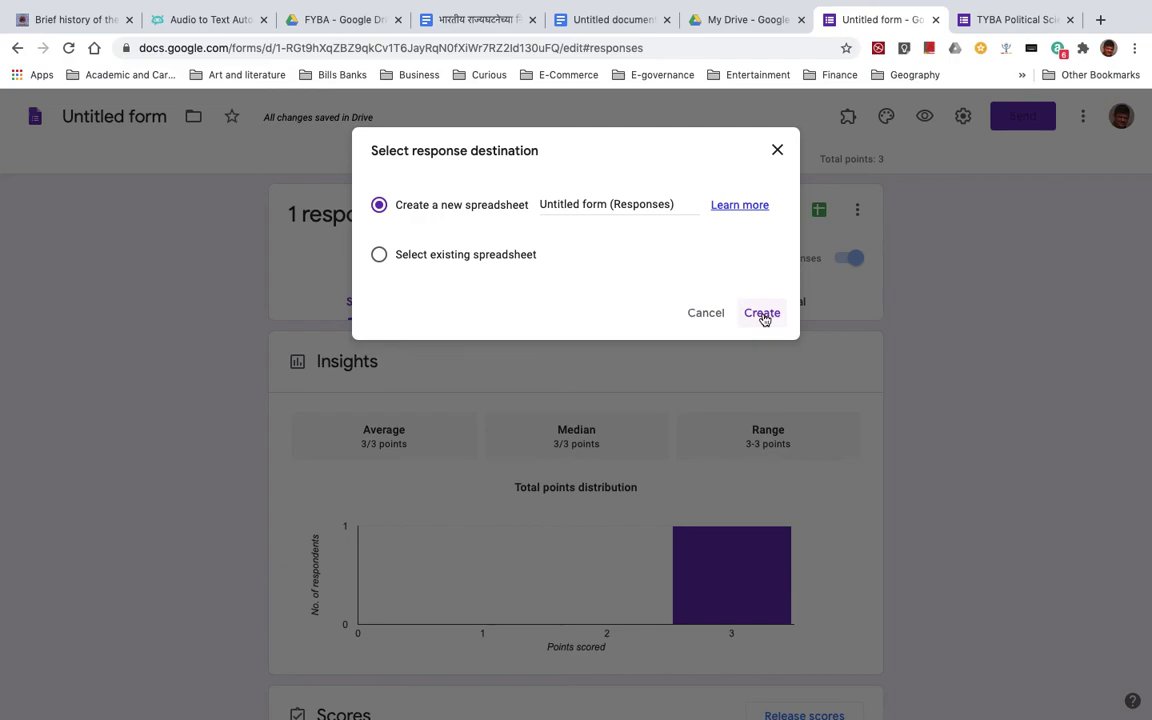
- Name the form 'TYBA Political Science Semester 6 Paper 4 India and the world' and reopen spreadsheet linking
click(777, 150)
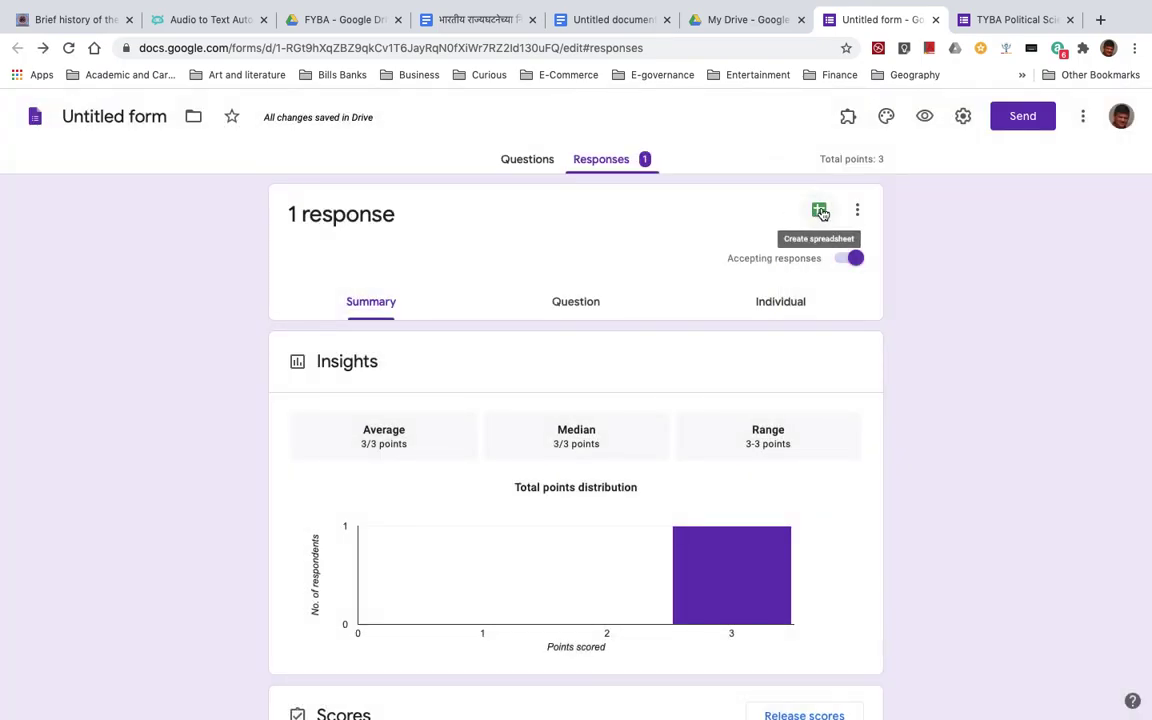
click(819, 210)
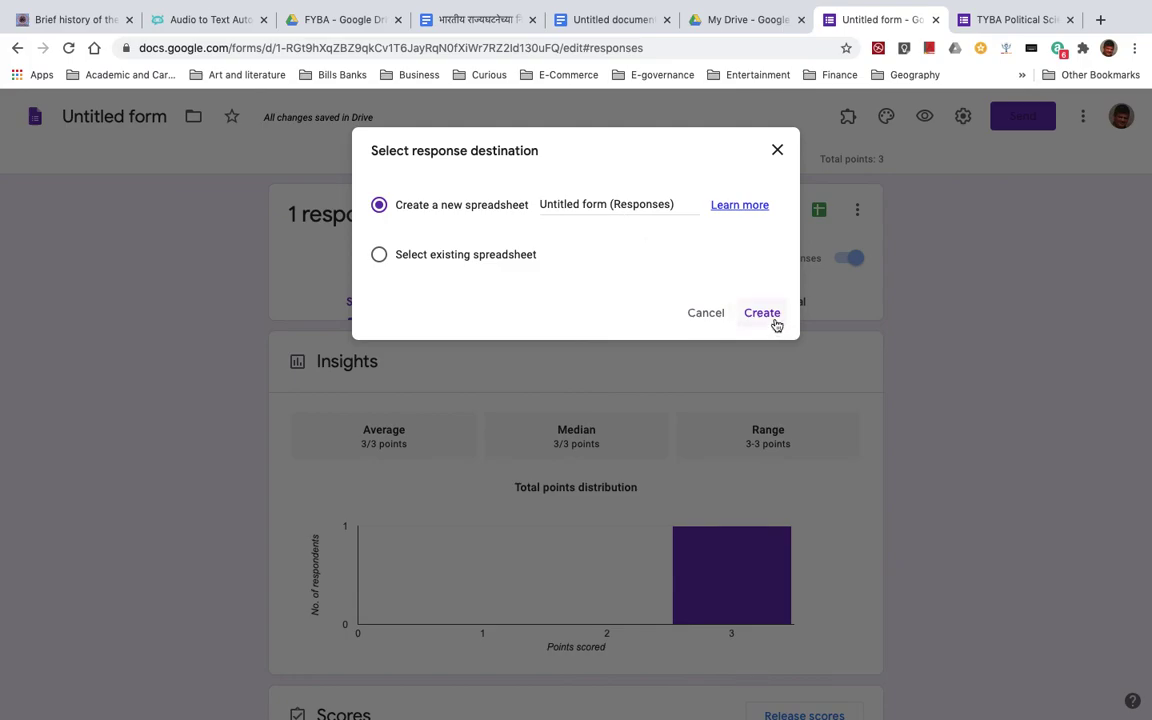
click(778, 151)
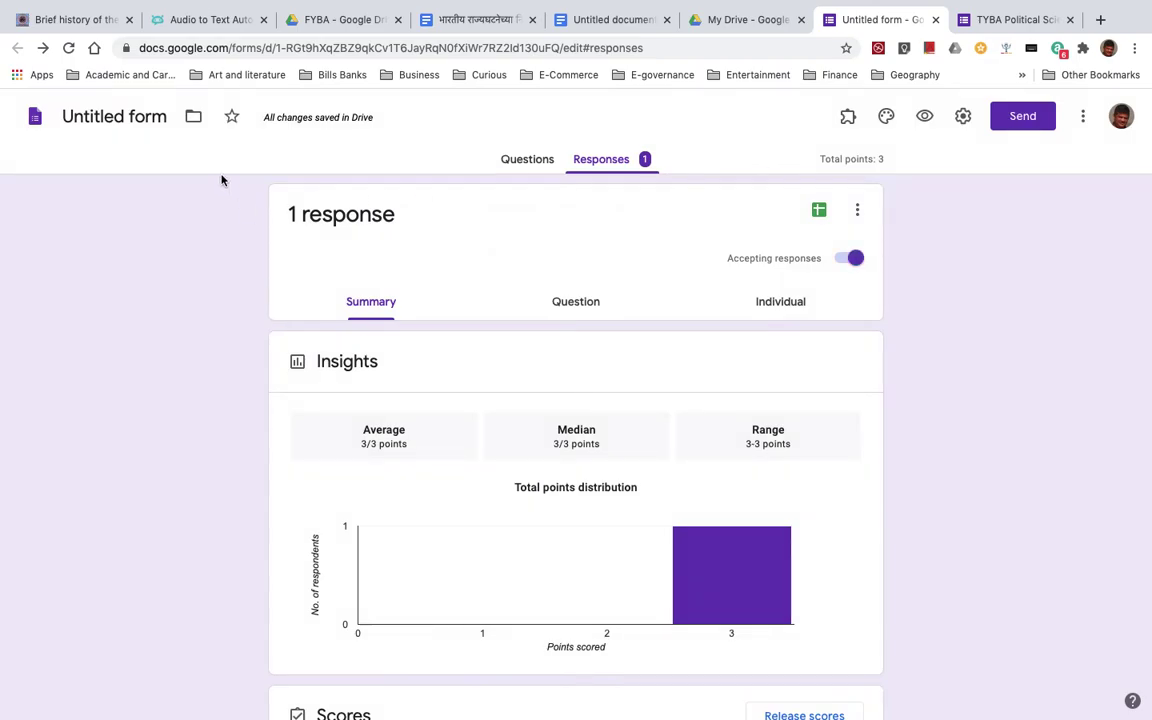
click(88, 120)
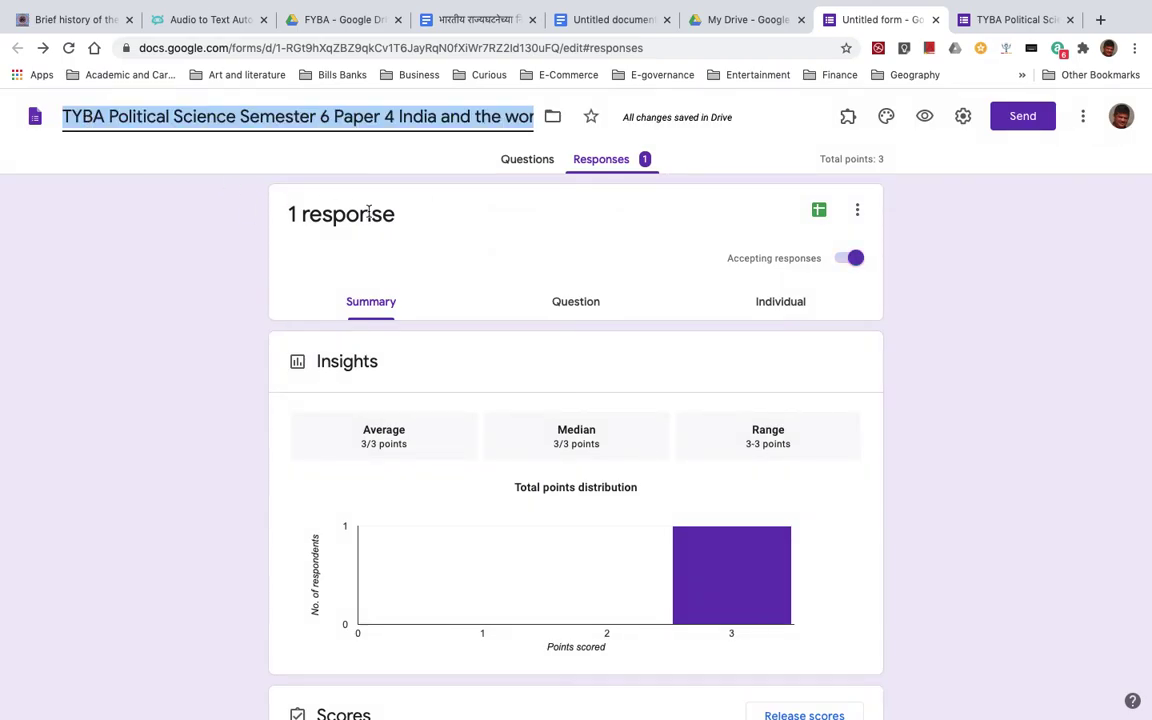
click(444, 253)
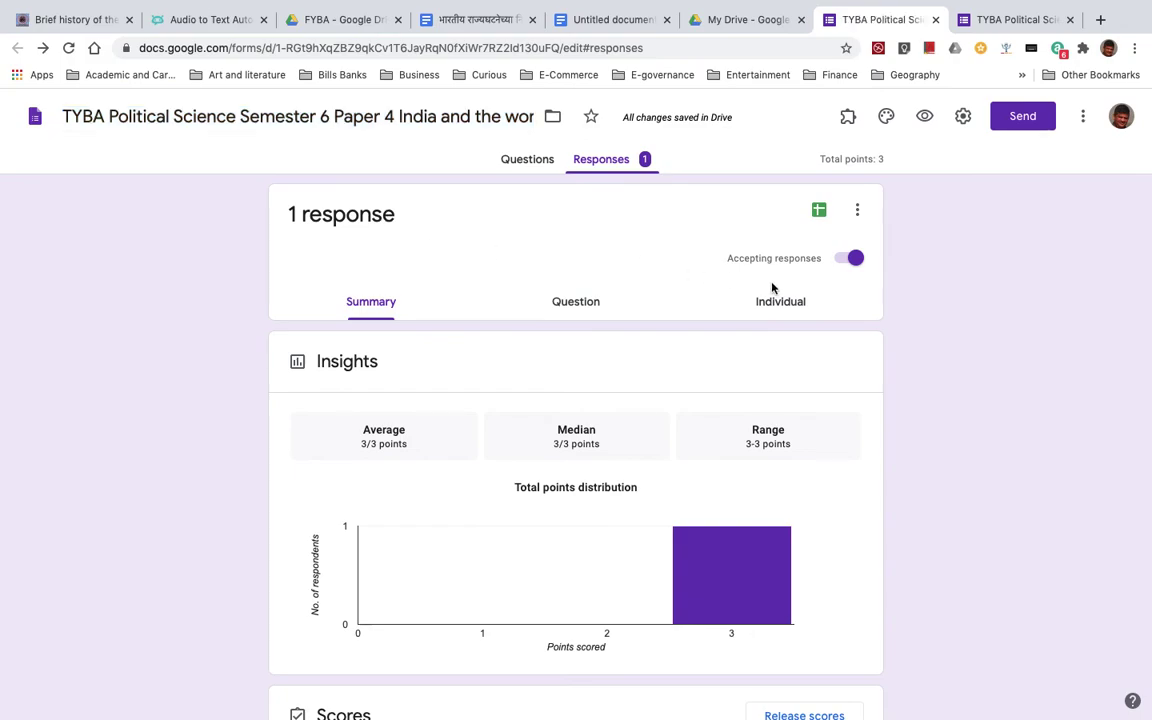
click(820, 213)
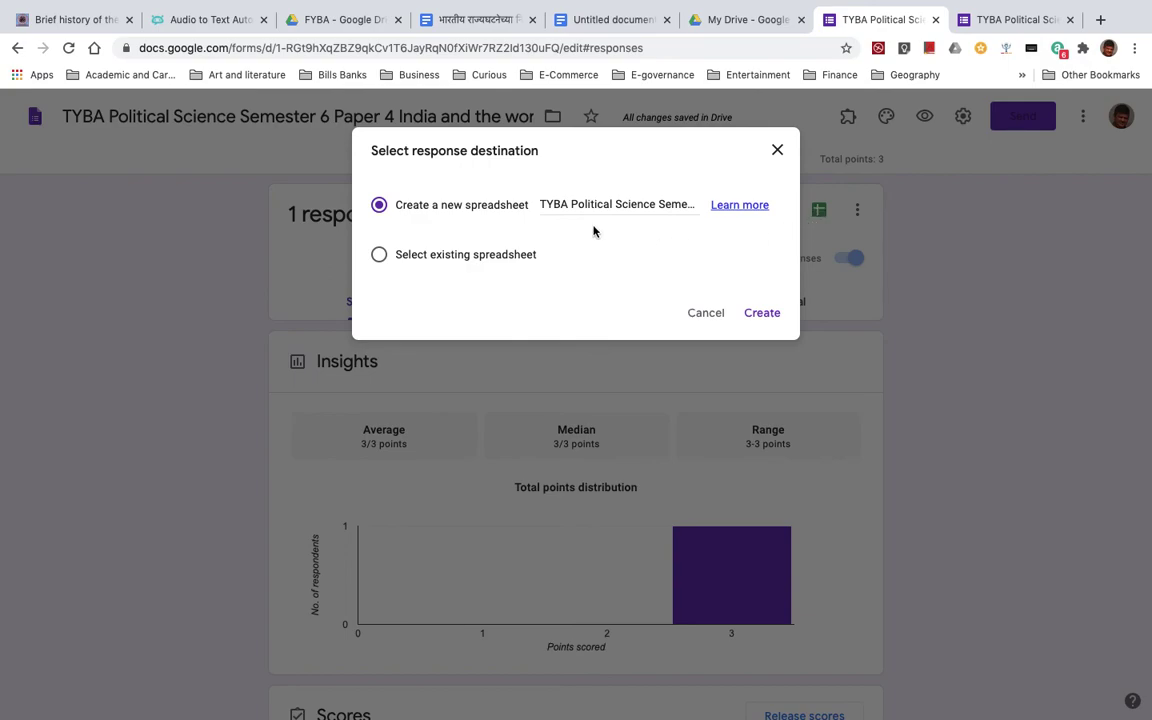
- Create the linked responses spreadsheet, check its 3 / 3 entry, and return to the form
click(751, 314)
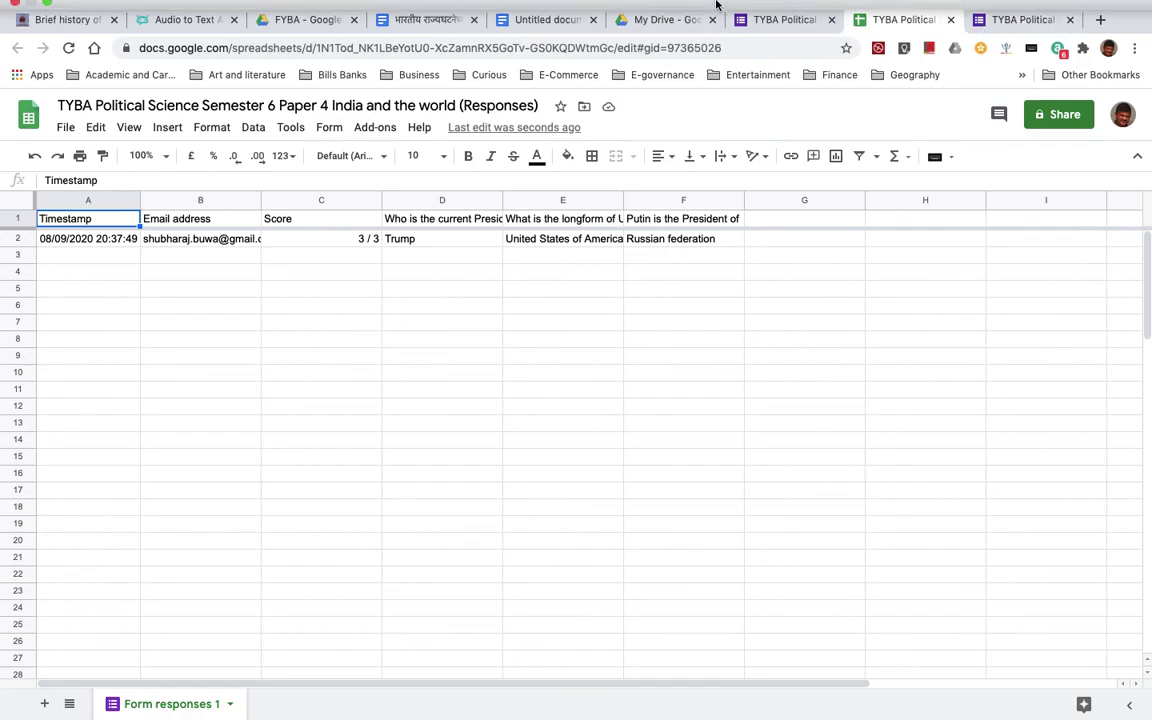
mouse_move(716, 7)
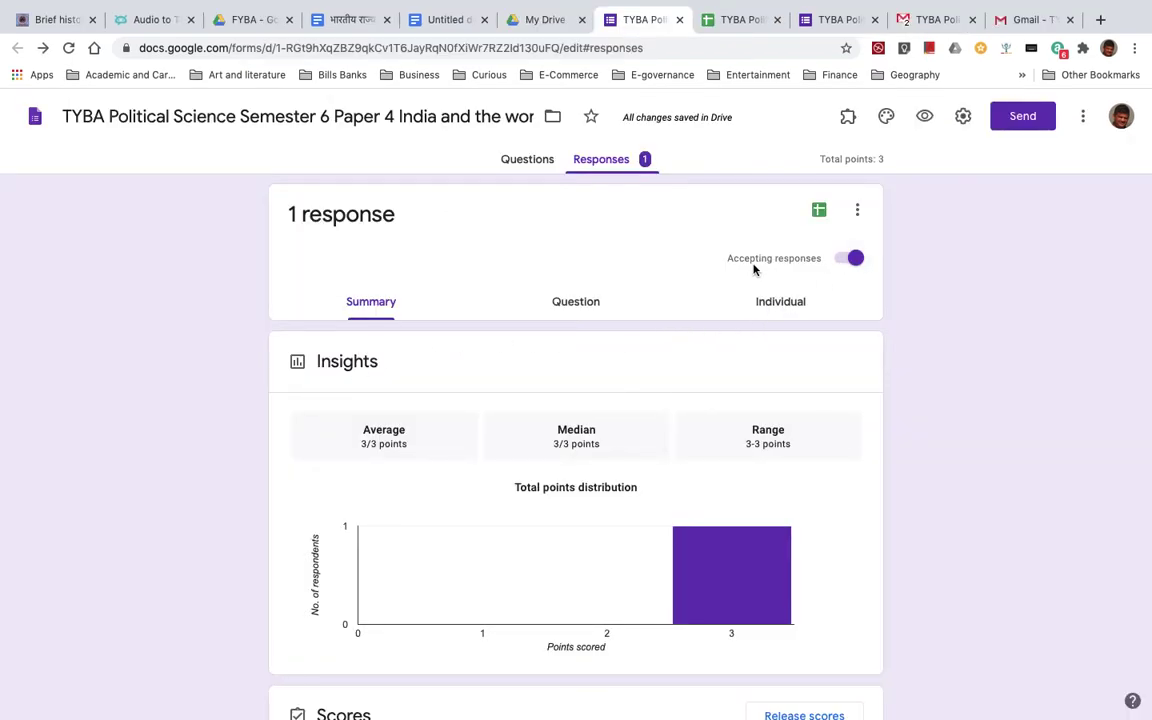
- Turn off 'Accepting responses' so the form is no longer accepting responses
click(848, 259)
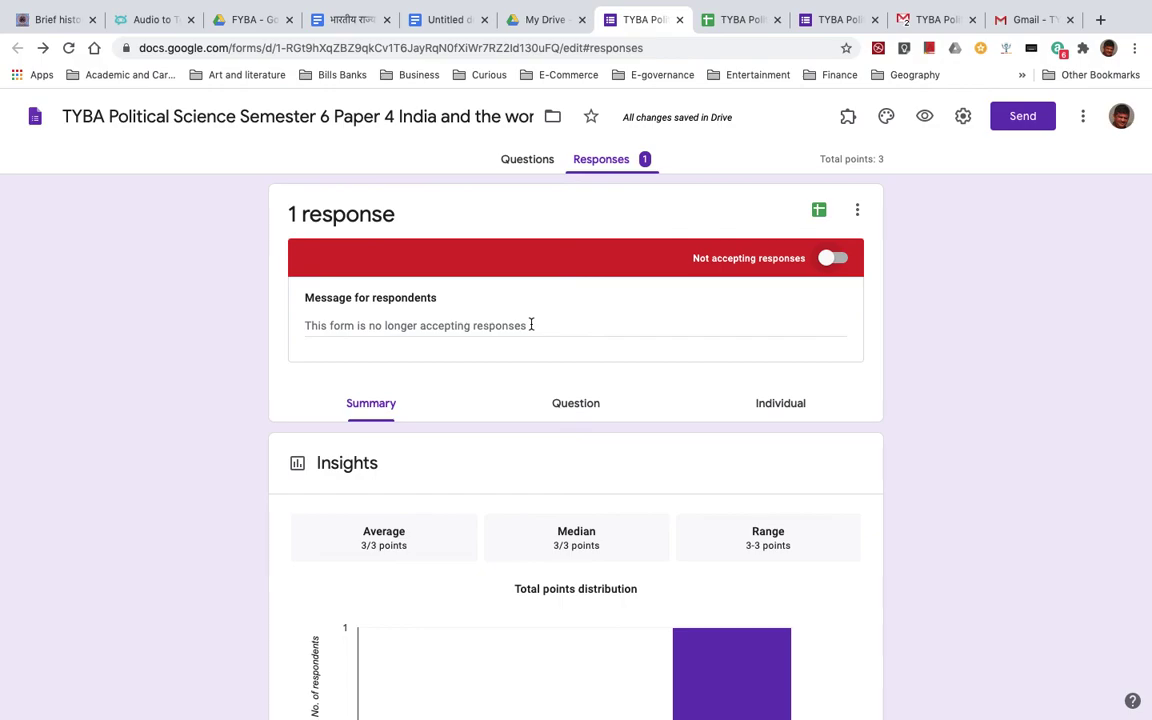
mouse_move(689, 6)
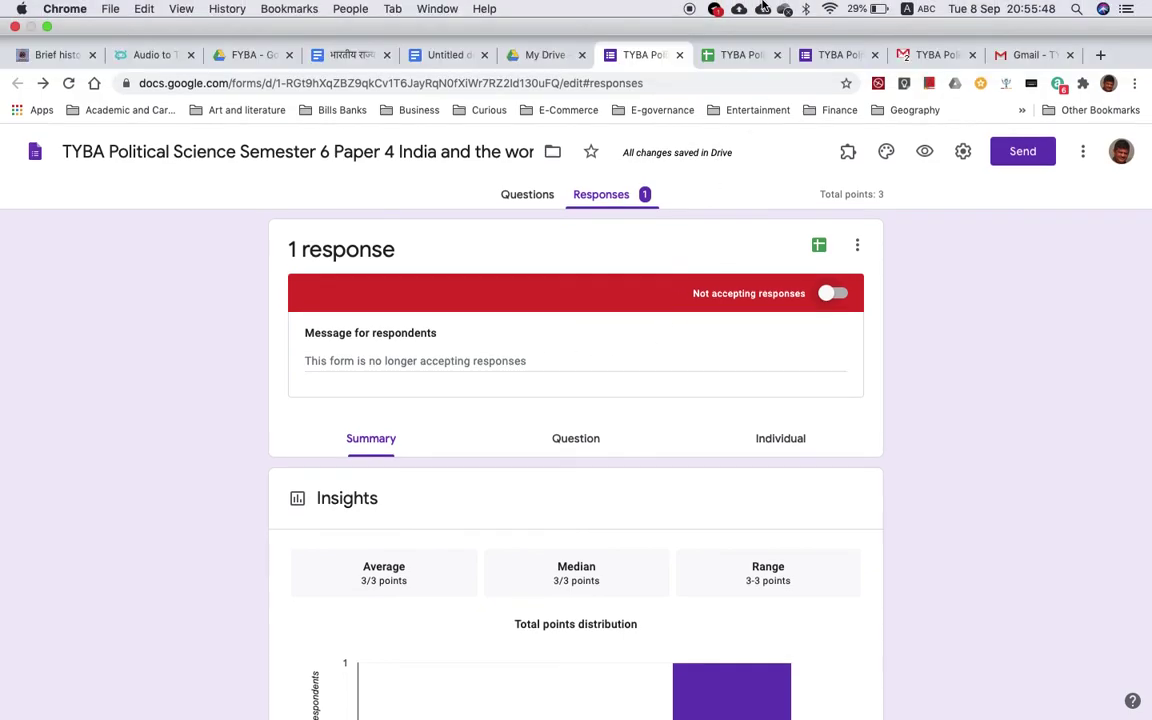